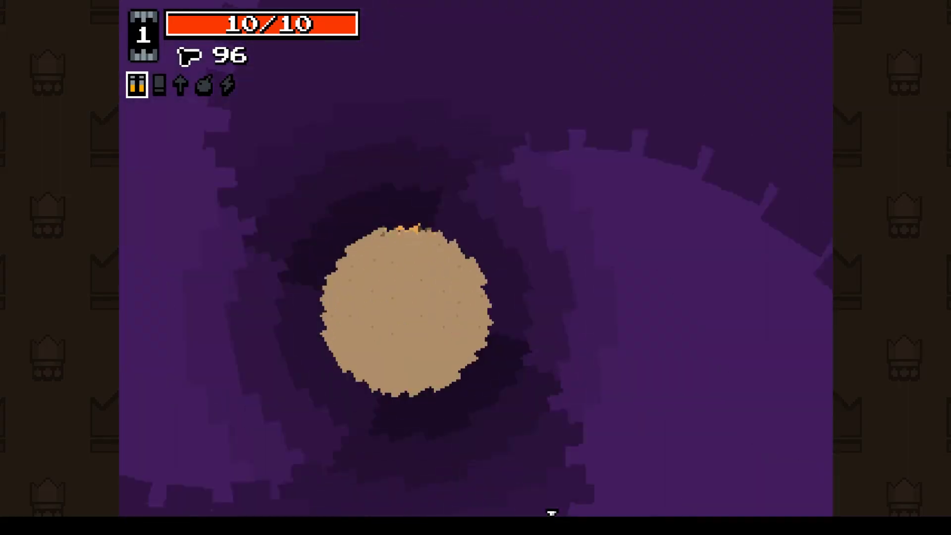
- Leave the spawn room and kill the bandits up the yellow corridor
key(w)
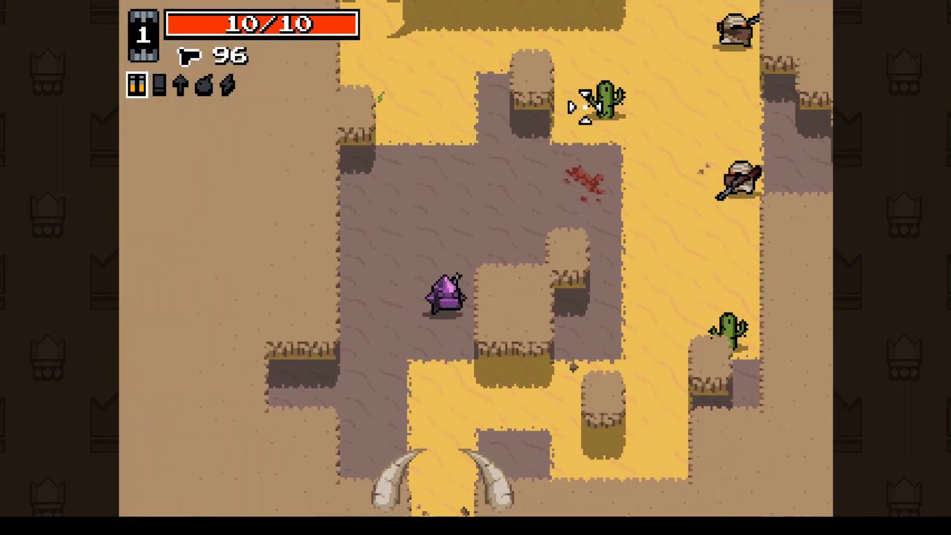
key(d)
click(738, 210)
click(620, 176)
key(s)
click(537, 148)
key(w)
click(493, 130)
click(495, 128)
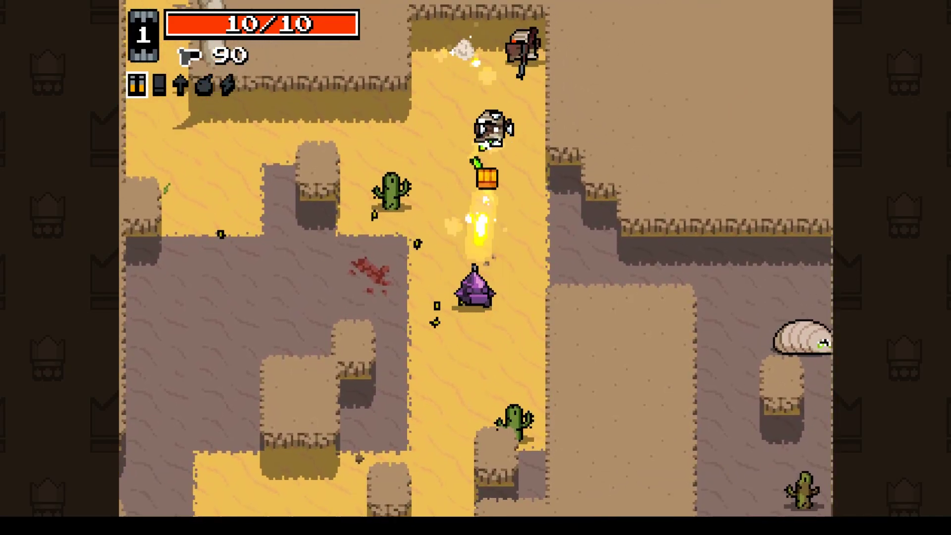
click(488, 136)
key(d)
click(446, 193)
click(415, 243)
key(a)
- Kill the maggots and the big maggot in the shaded corridor
key(s)
key(d)
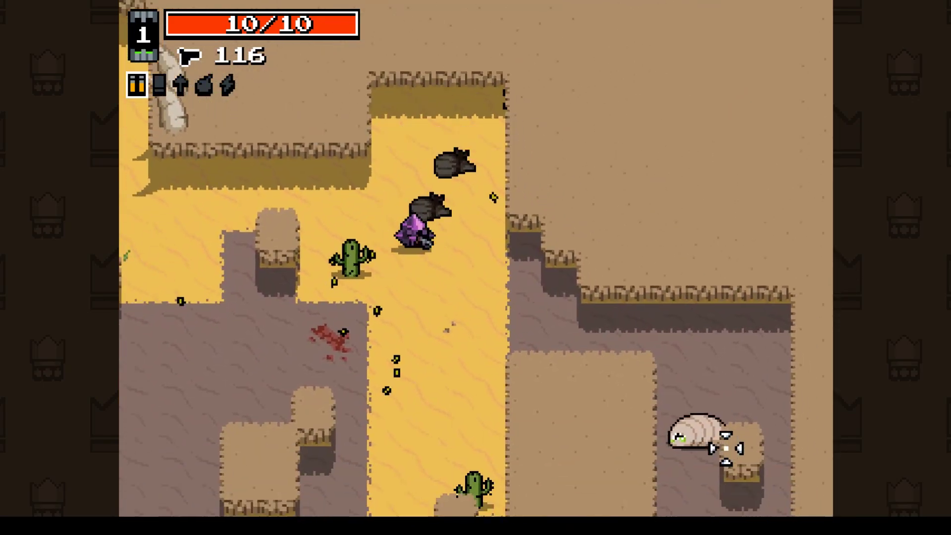
click(744, 424)
click(755, 403)
click(527, 325)
click(521, 310)
click(461, 334)
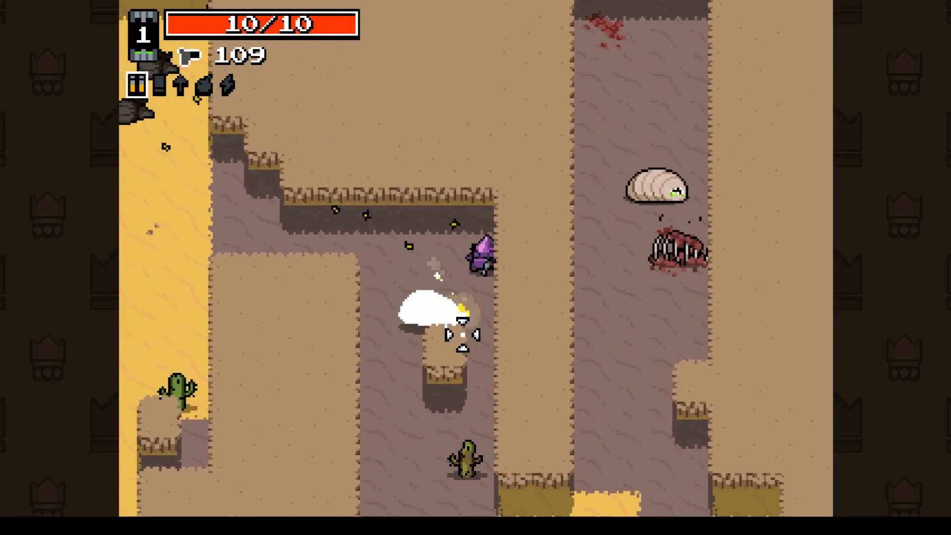
click(395, 300)
click(404, 278)
click(456, 324)
key(a)
click(461, 332)
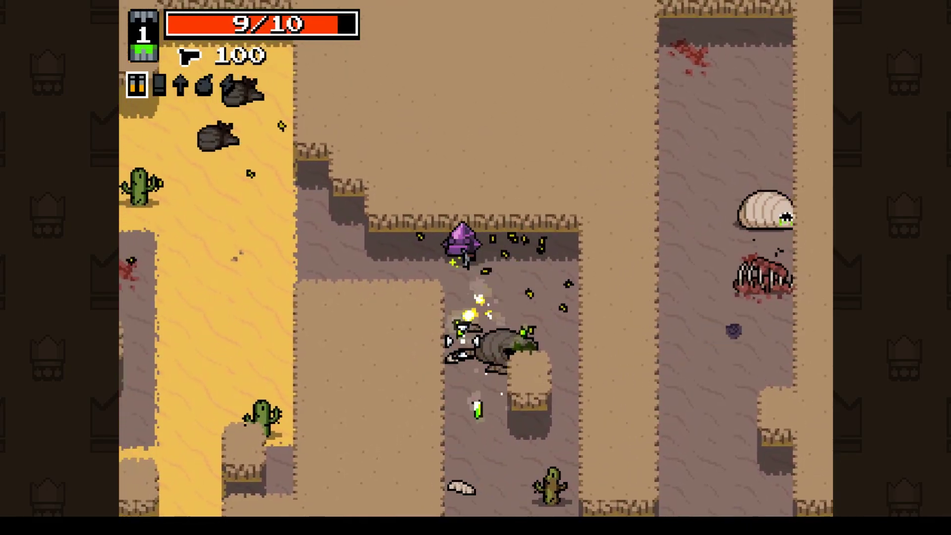
key(s)
click(484, 396)
click(488, 421)
click(474, 452)
- Collect the dropped ammo and shoot down the bandits around the chest
key(d)
click(540, 458)
key(s)
click(550, 458)
key(a)
click(595, 446)
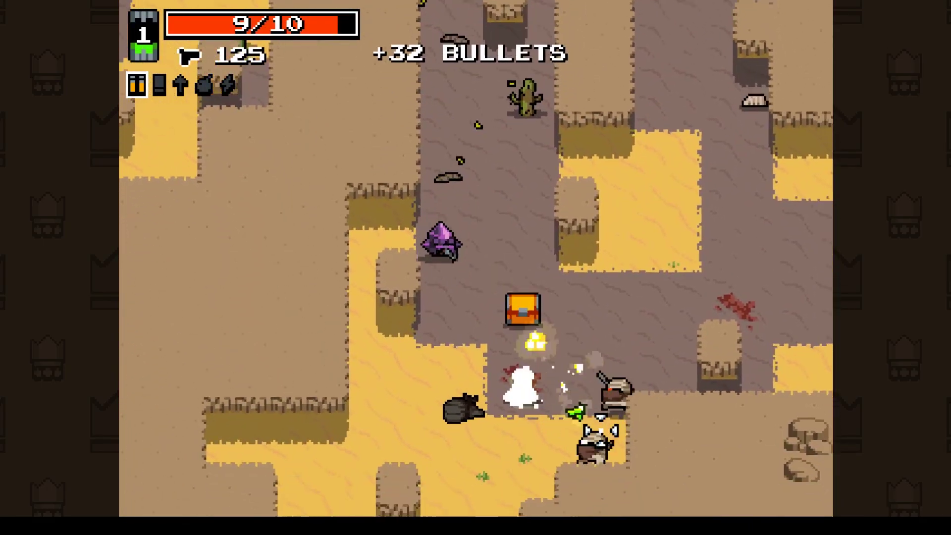
click(622, 377)
click(639, 307)
key(d)
click(602, 265)
- Destroy the maggot nest from the bottom passage
key(a)
click(517, 181)
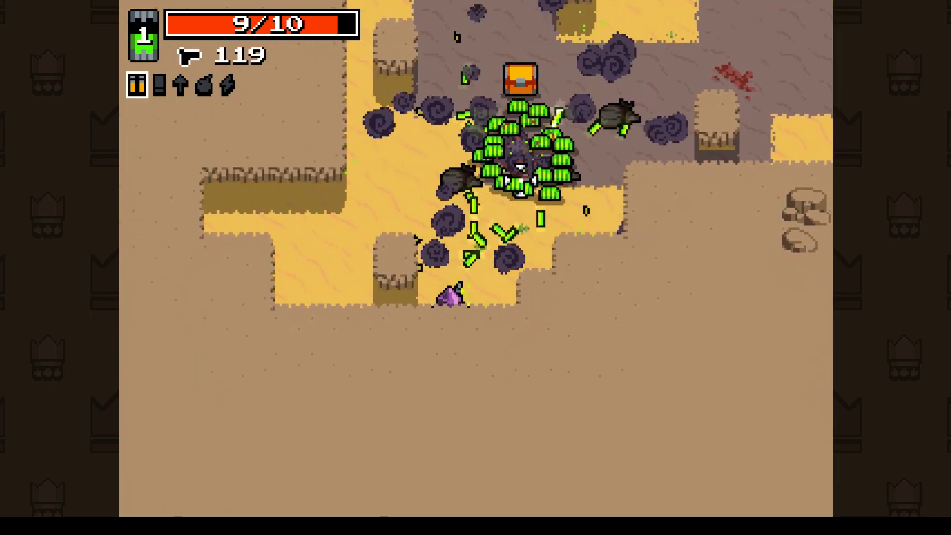
click(577, 164)
click(619, 196)
key(w)
click(609, 194)
click(594, 189)
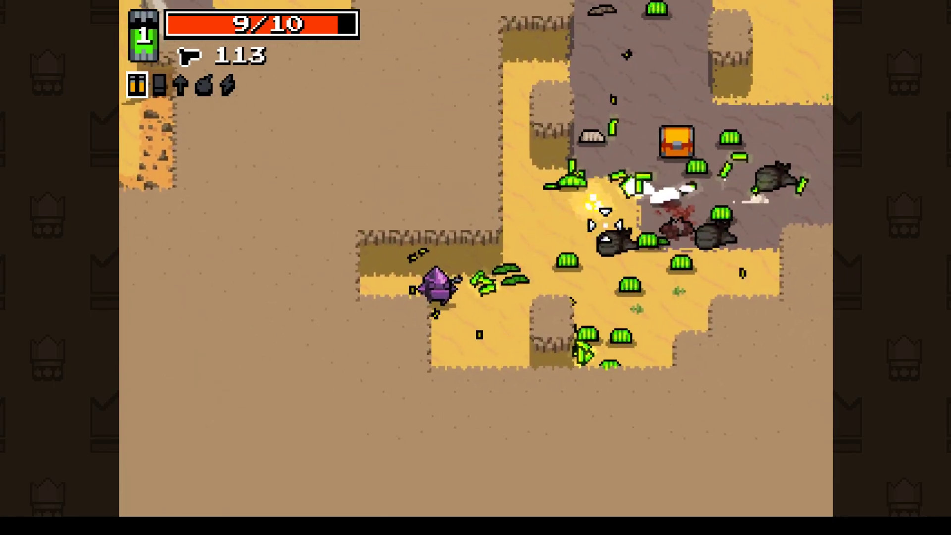
- Strafe through the corridor and kill the remaining maggots near the chest
key(a)
click(607, 290)
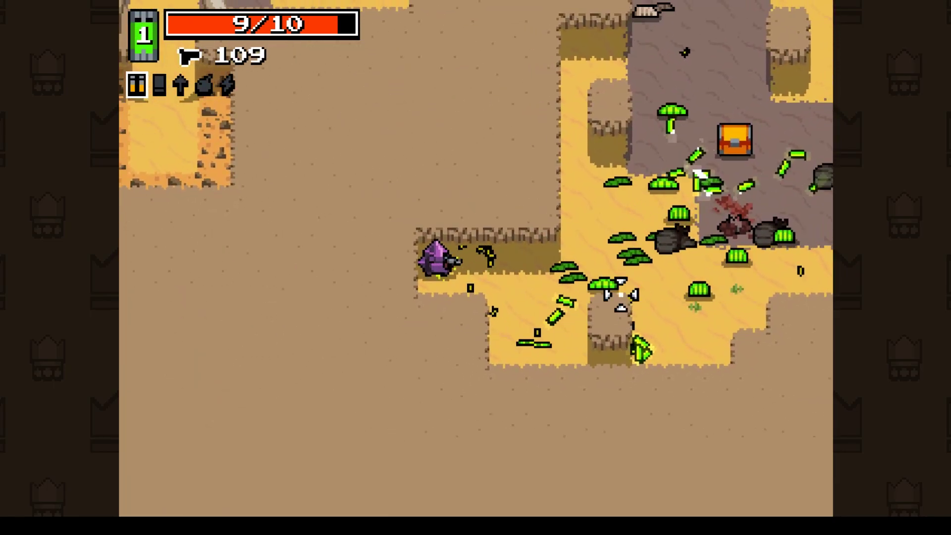
key(d)
click(646, 283)
click(652, 277)
key(a)
click(597, 258)
click(599, 196)
key(d)
click(574, 187)
key(w)
click(402, 191)
- Open the chest, collect its bullets, and kill the last maggot
key(w)
click(373, 214)
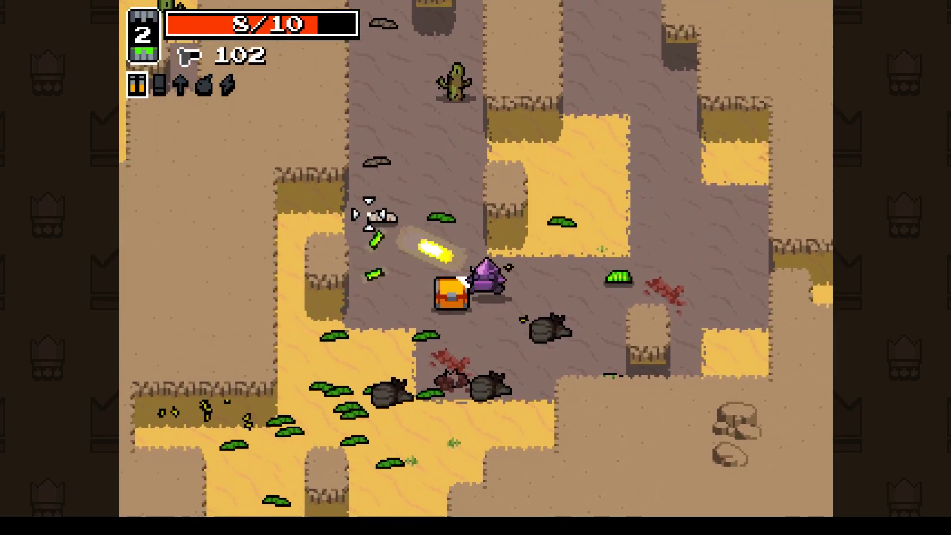
key(a)
key(s)
click(601, 299)
key(w)
click(441, 181)
key(a)
key(s)
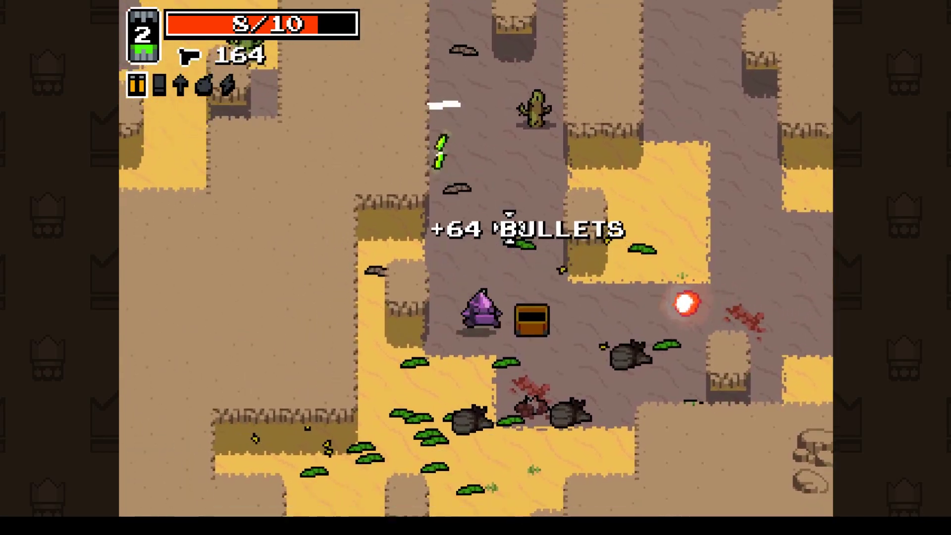
key(d)
key(w)
key(a)
key(d)
key(w)
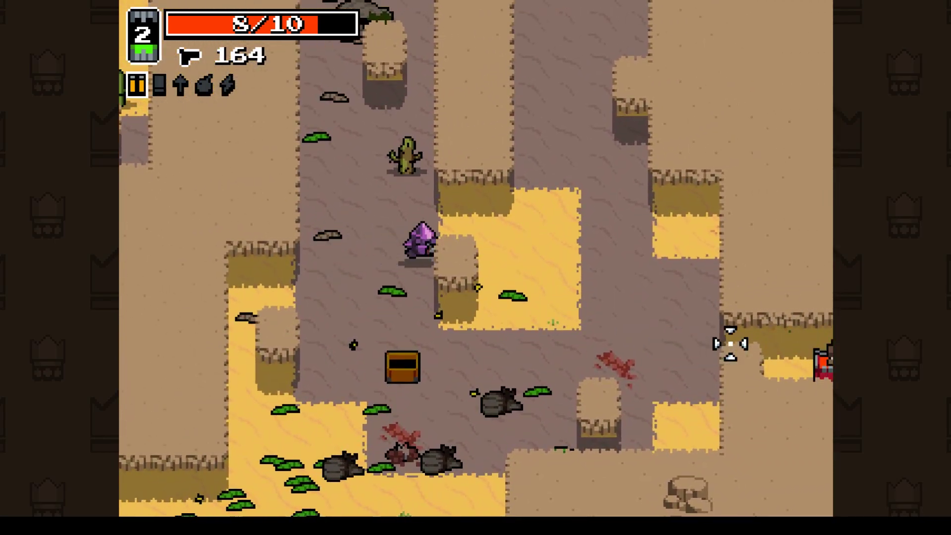
- Shoot the red enemy by the eastern wall
key(s)
click(705, 325)
click(680, 311)
click(639, 320)
key(s)
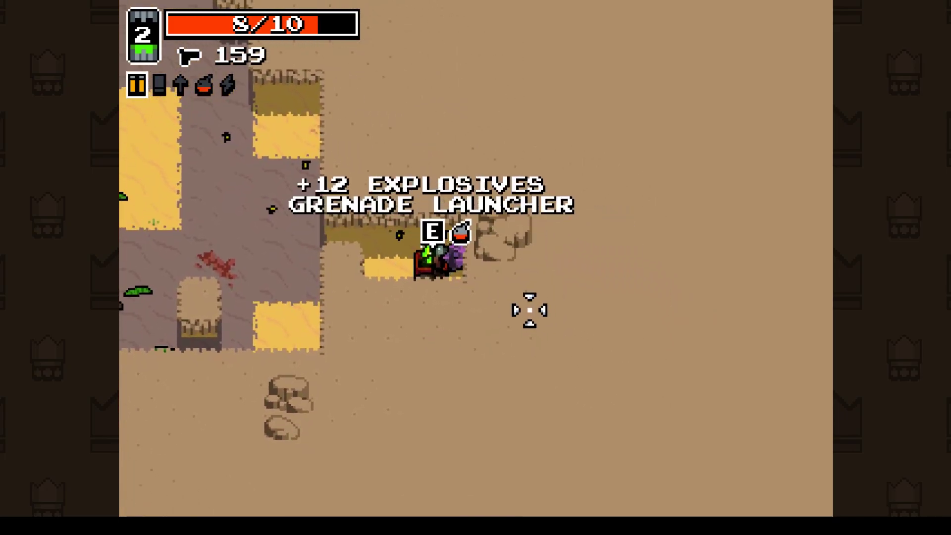
- Switch back to the pistol and push up the corridor, firing at enemies ahead
key(w)
key(a)
key(space)
click(471, 122)
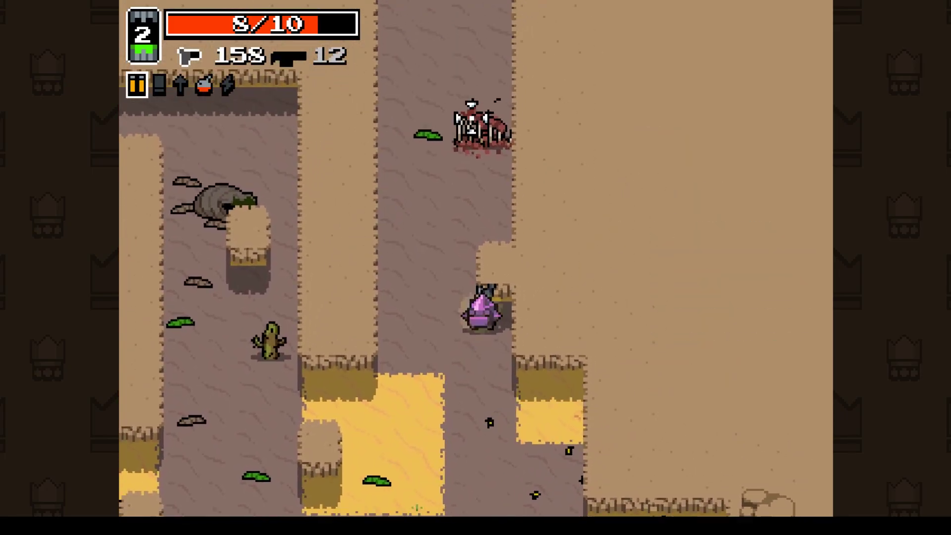
key(a)
click(483, 122)
click(494, 122)
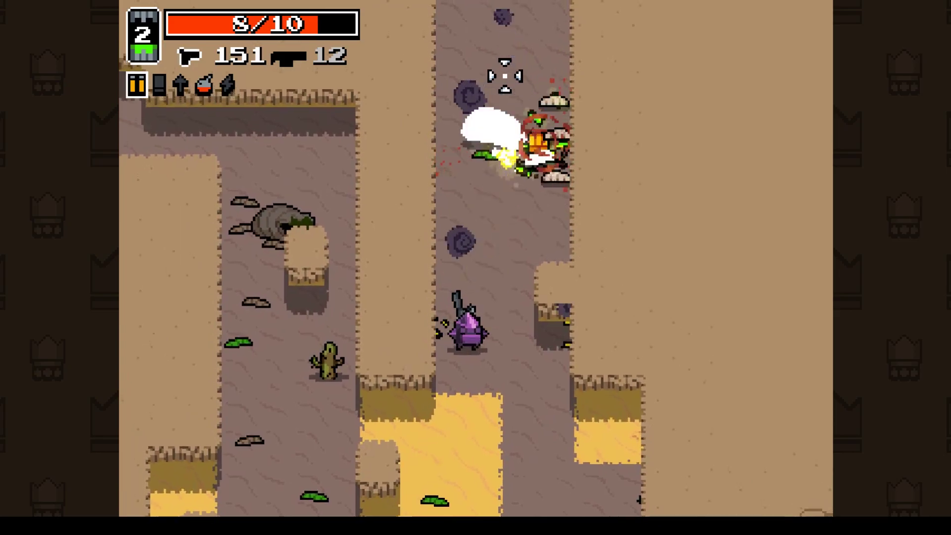
- Finish off the enemies at the top of the corridor to end the level
click(505, 76)
click(504, 81)
key(s)
click(508, 75)
click(516, 69)
click(523, 67)
key(w)
click(532, 69)
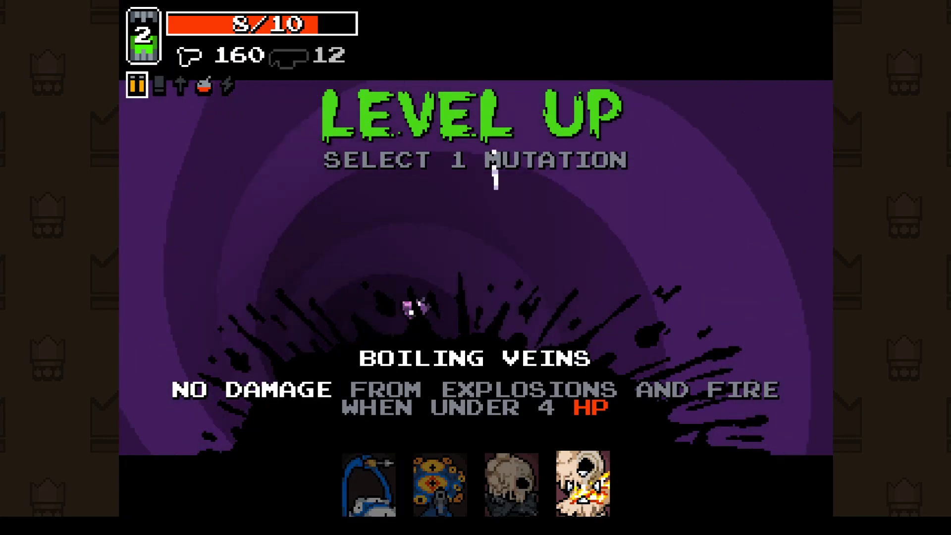
- Take the Rhino Skin mutation and gun down the nearby bandit
click(511, 485)
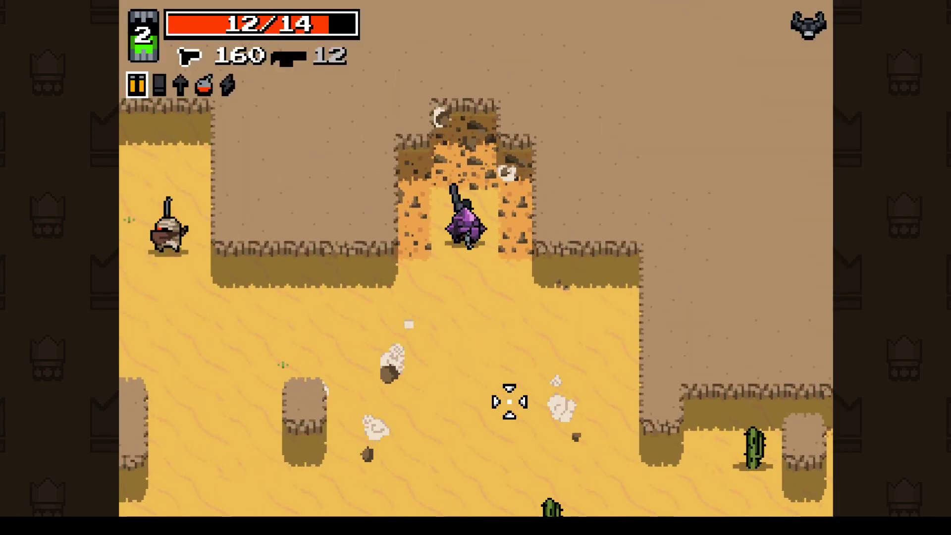
key(s)
key(a)
click(327, 178)
click(354, 179)
click(389, 179)
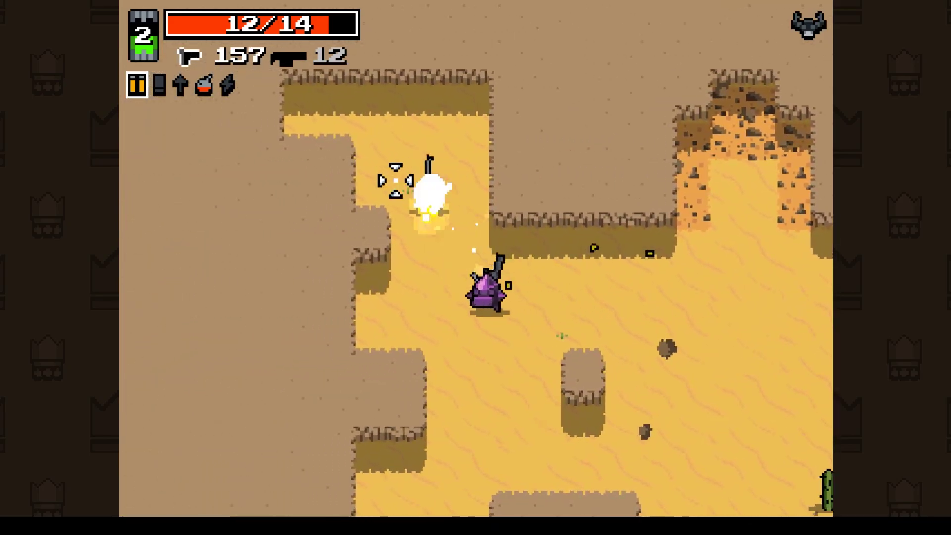
- Dodge around the desert while shooting the approaching bandits
key(s)
key(w)
key(a)
key(s)
key(d)
click(396, 327)
click(397, 311)
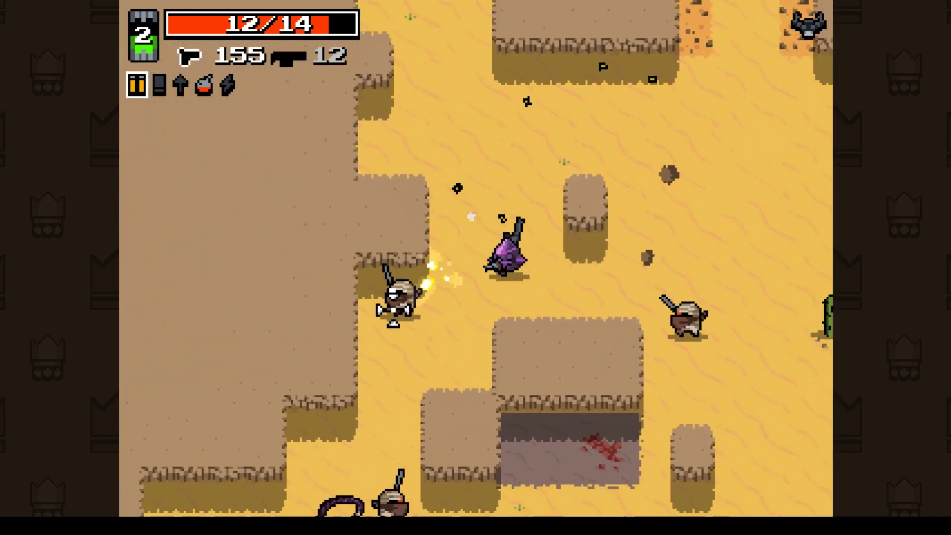
click(404, 308)
click(421, 305)
key(w)
key(d)
click(560, 293)
click(613, 283)
- Keep firing on the bandits below until the last one falls
key(s)
click(416, 471)
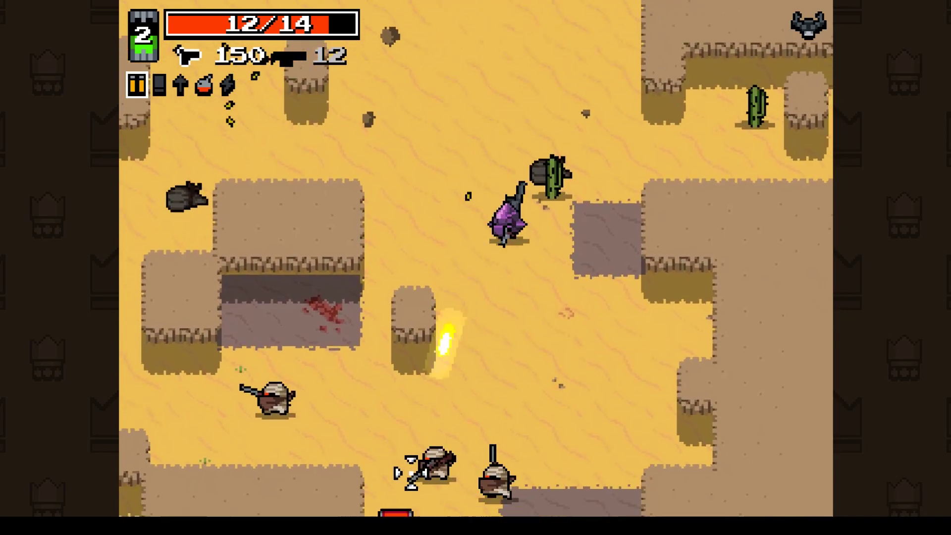
click(404, 469)
click(421, 446)
click(511, 366)
click(489, 368)
click(436, 406)
key(s)
key(a)
click(367, 391)
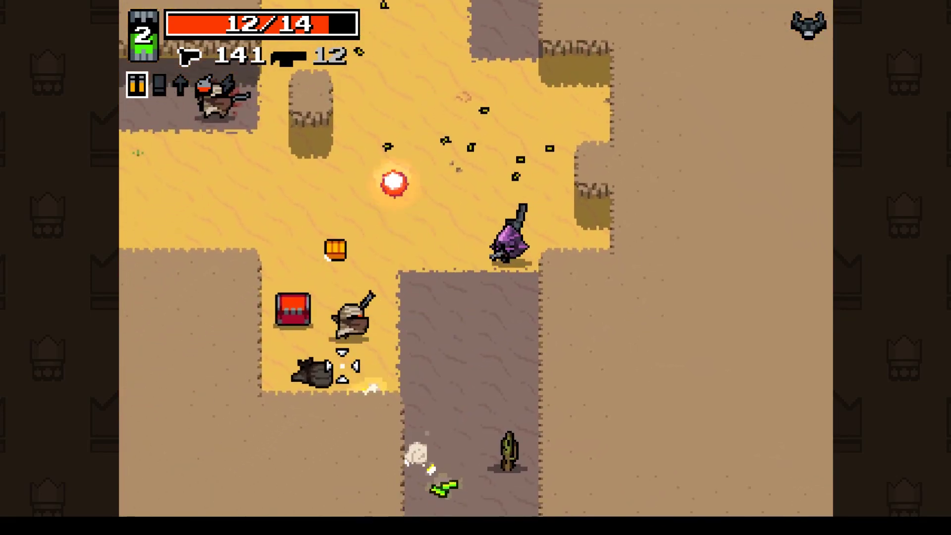
click(332, 342)
click(314, 297)
key(a)
click(337, 257)
click(410, 168)
click(421, 151)
click(440, 138)
key(w)
click(376, 218)
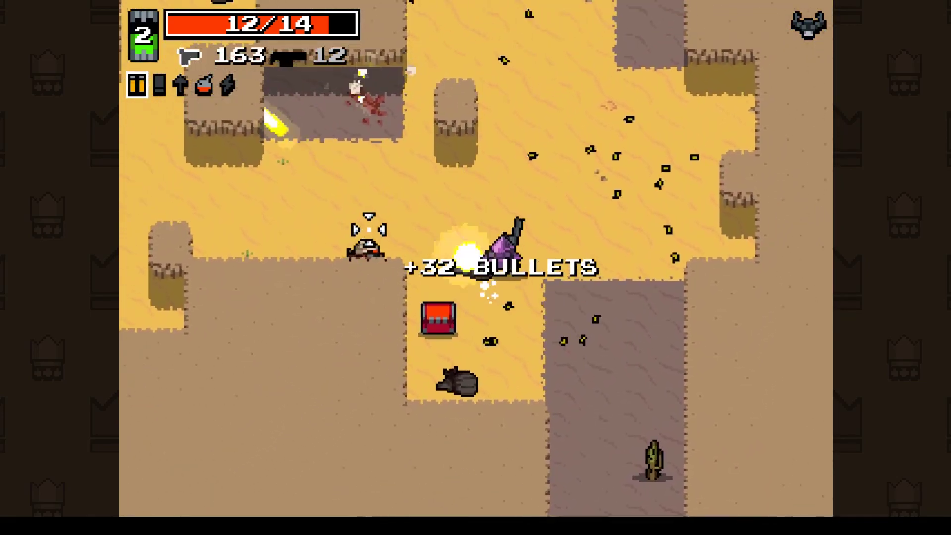
click(367, 293)
- Take the screwdriver from the weapon chest, open the ammo chest, and stab an enemy
key(s)
key(a)
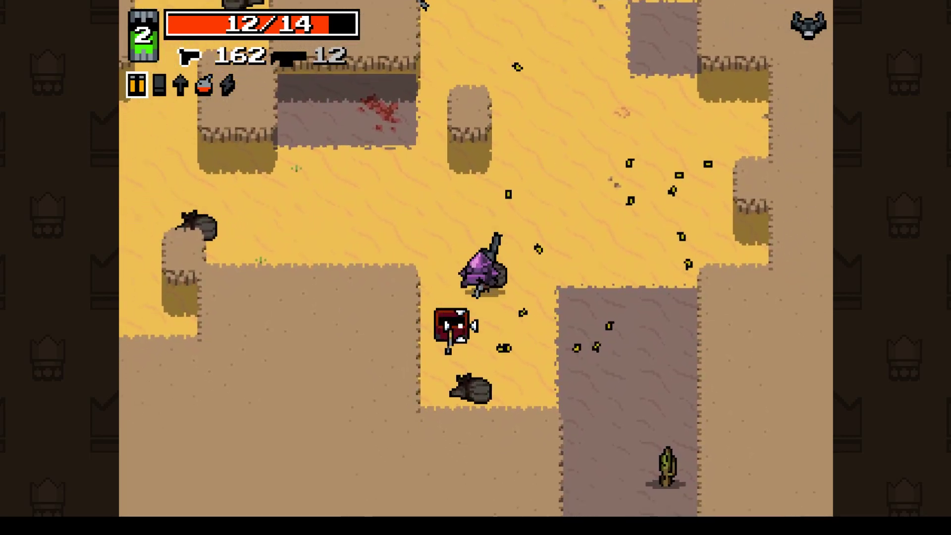
key(e)
key(d)
key(s)
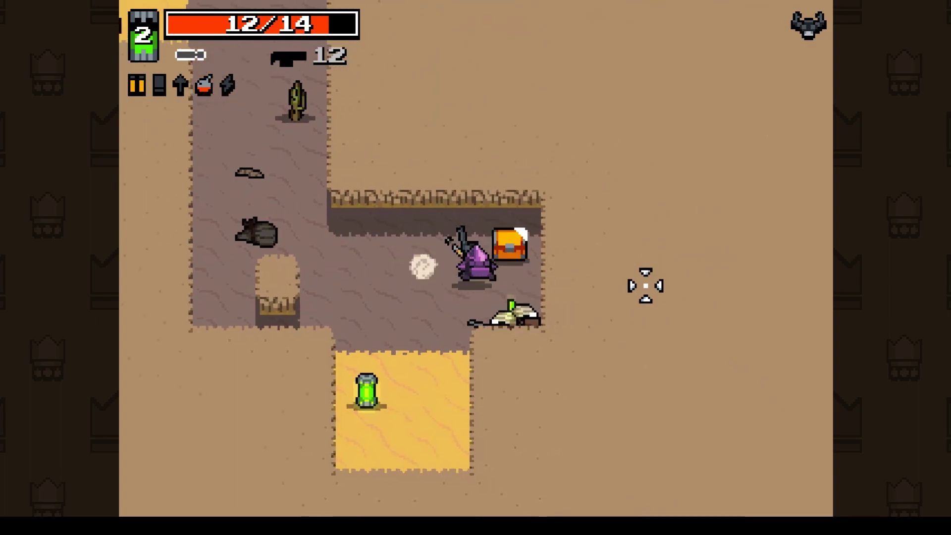
key(d)
key(w)
key(s)
click(463, 411)
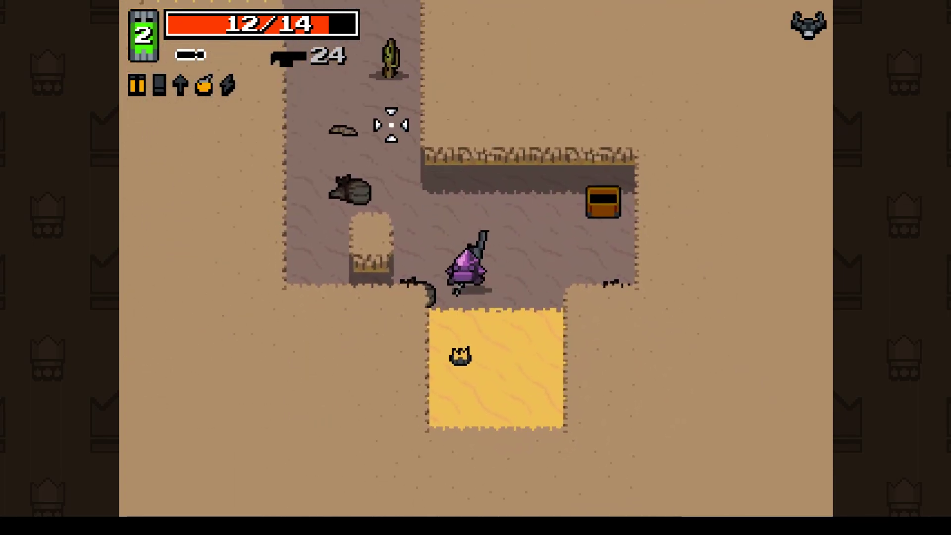
- Grenade the scorpion, then run through the desert into the exit portal
key(w)
key(a)
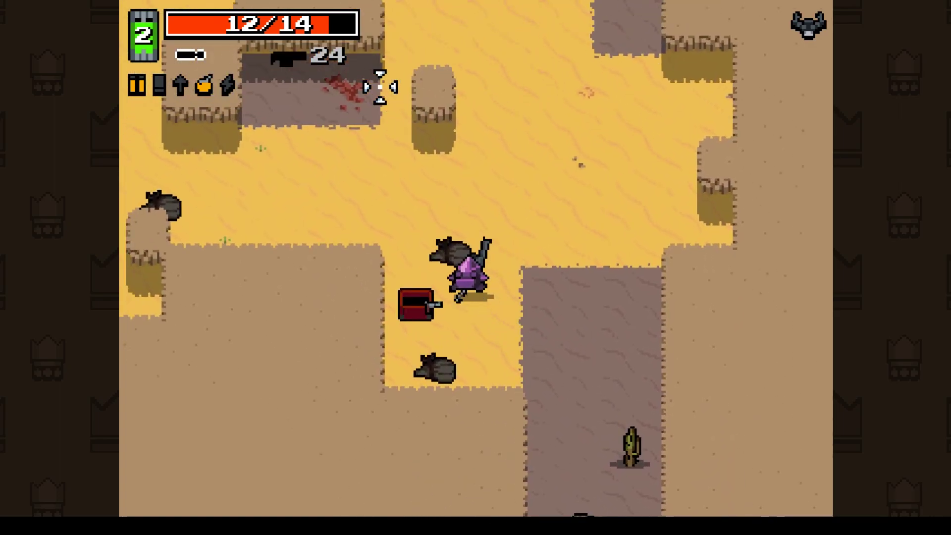
key(space)
click(306, 379)
key(d)
key(a)
key(s)
key(space)
key(w)
key(d)
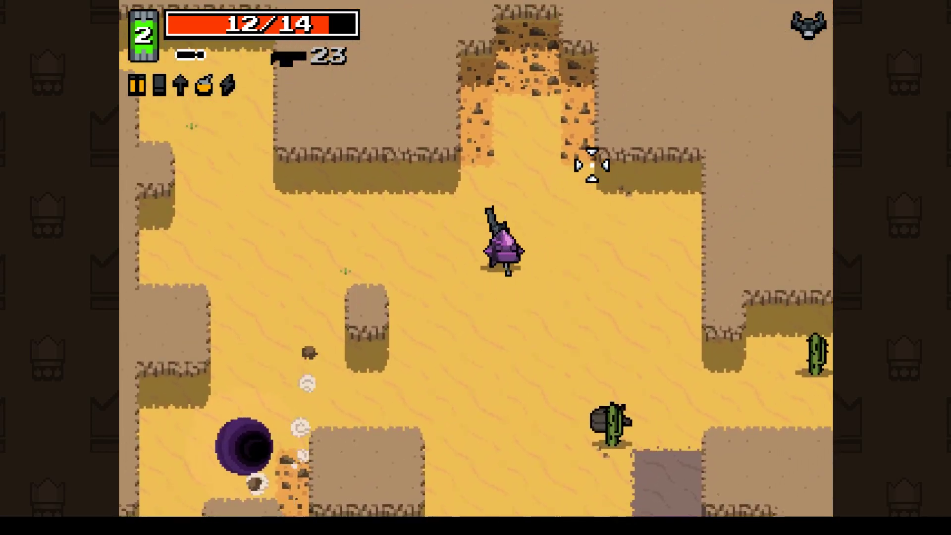
key(s)
key(a)
key(d)
key(s)
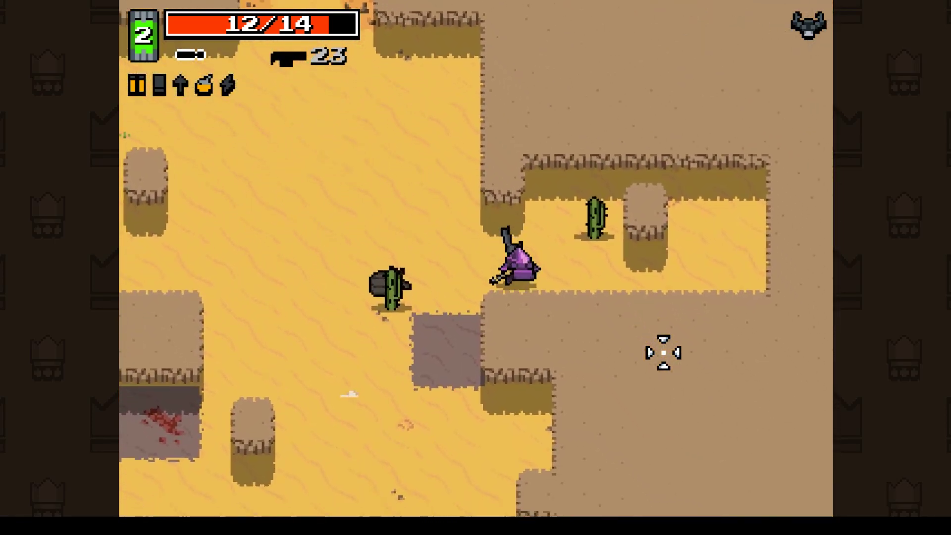
key(a)
key(w)
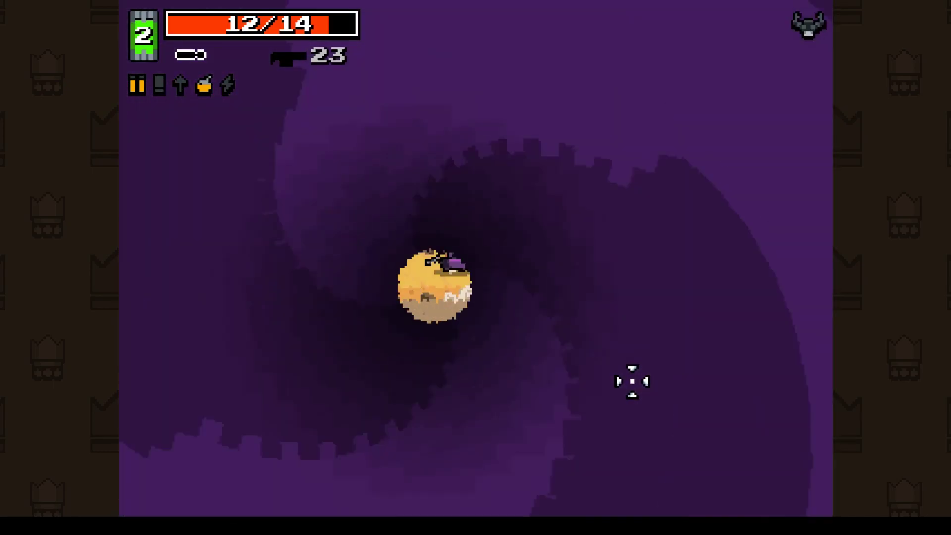
- Push up the desert corridor, firing the gun at bandits and raising the crystal shield
key(a)
key(a)
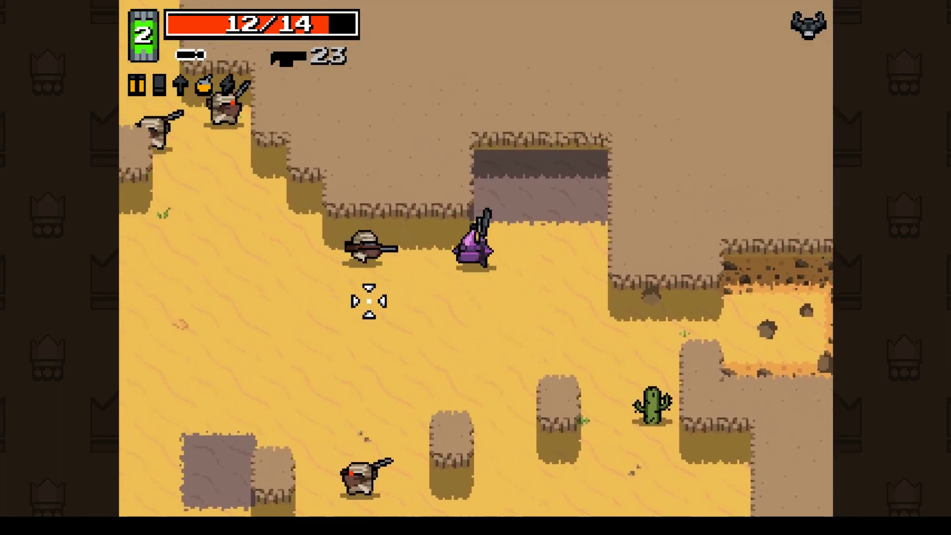
key(w)
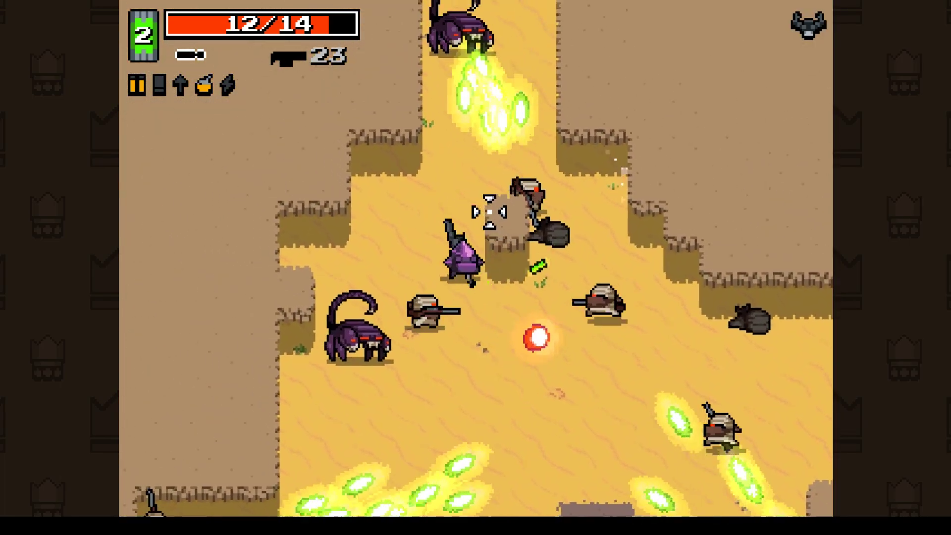
key(w)
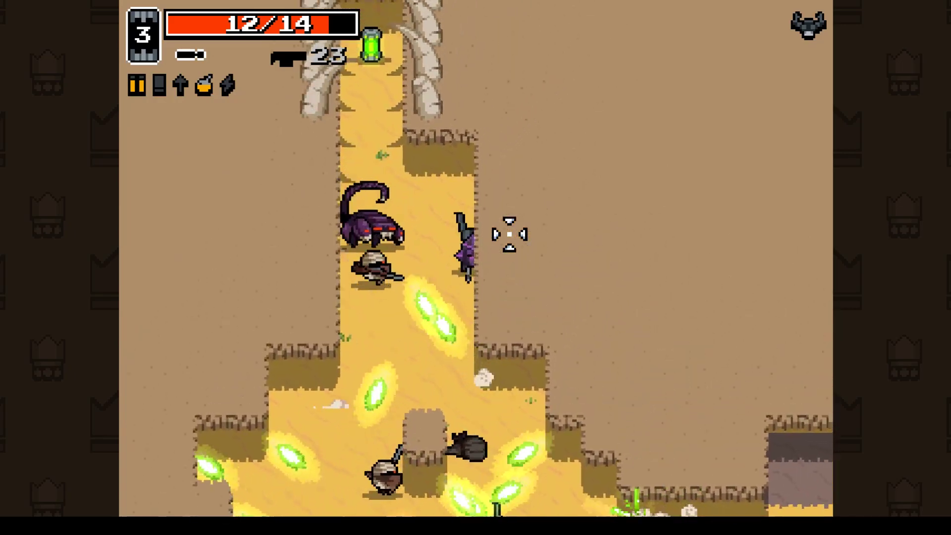
key(space)
click(473, 397)
right_click(480, 440)
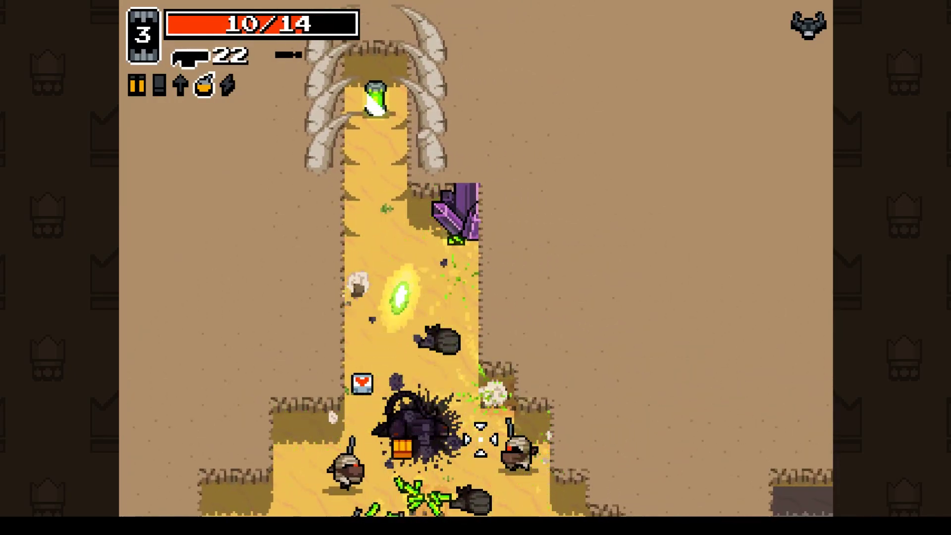
key(a)
click(452, 501)
right_click(457, 494)
key(w)
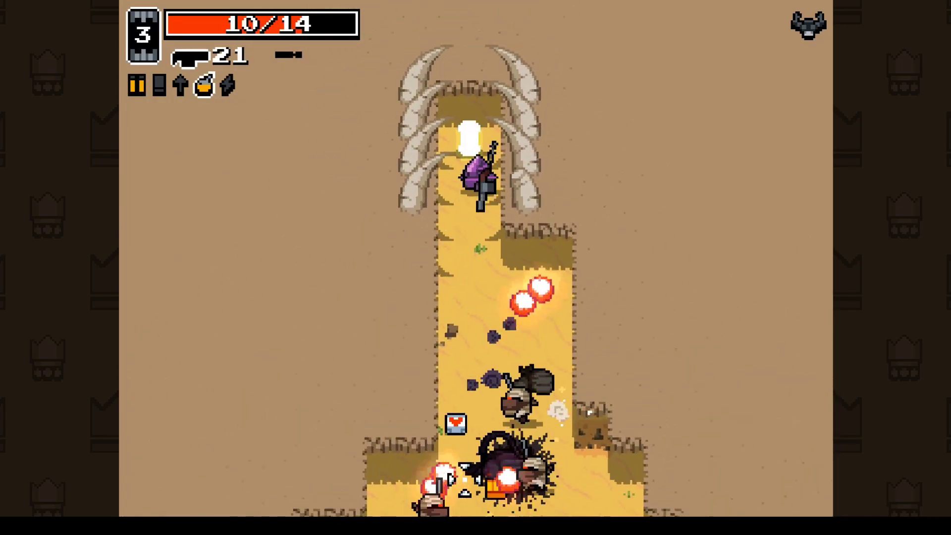
right_click(465, 479)
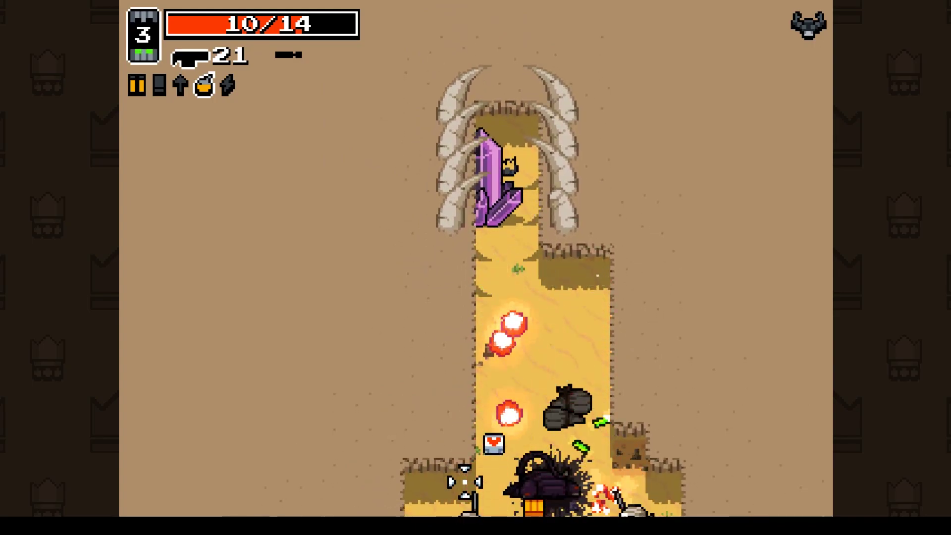
key(s)
key(d)
click(467, 455)
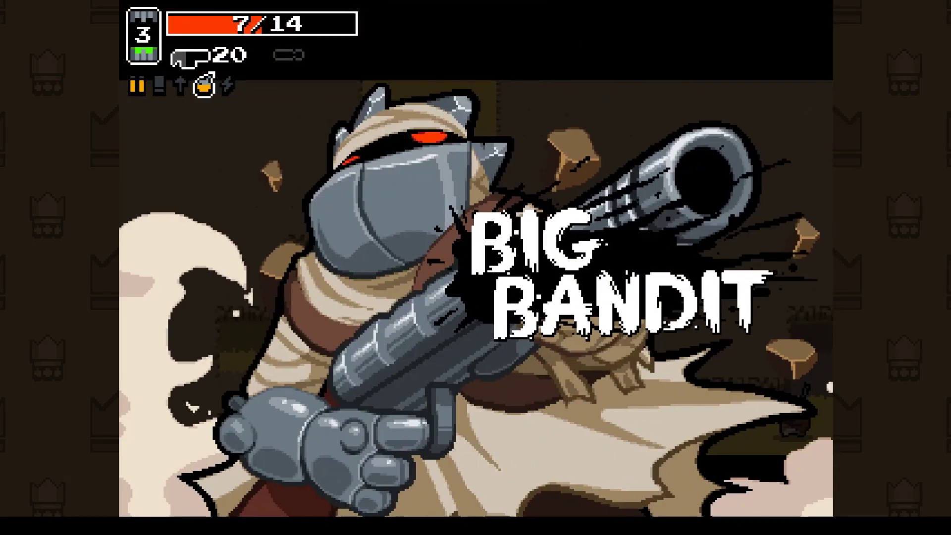
- Collect dropped ammo, melee a bandit, and grab the health pack
key(s)
key(a)
key(s)
key(a)
key(space)
key(d)
key(w)
click(563, 180)
key(w)
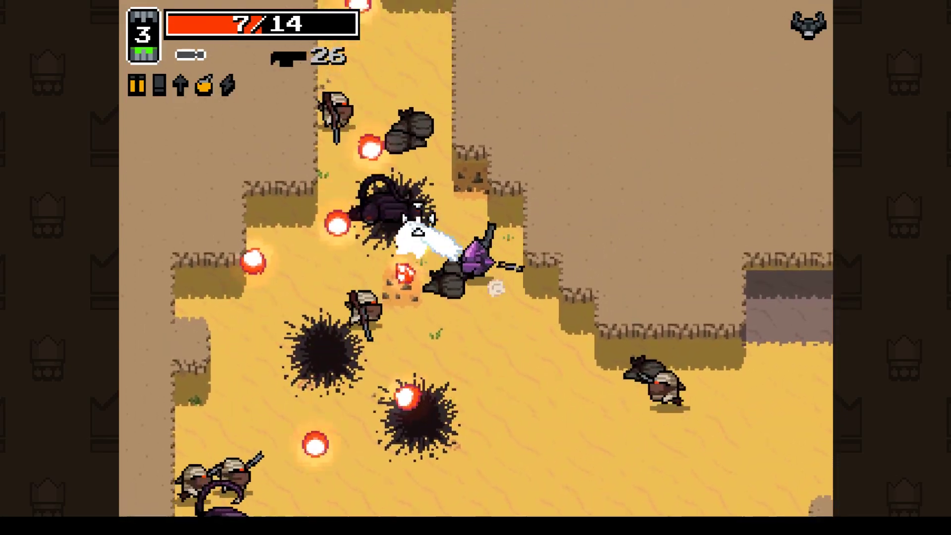
right_click(427, 264)
key(s)
key(a)
key(d)
key(d)
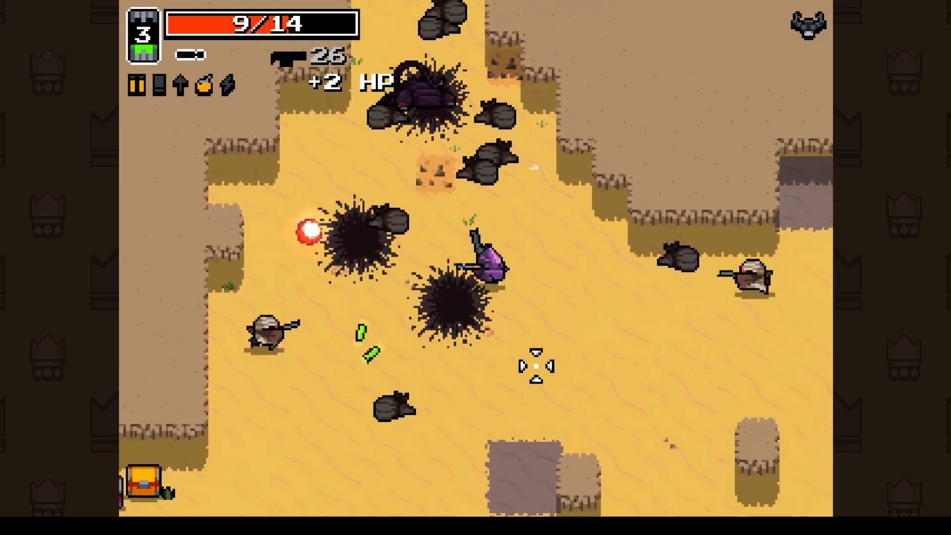
- Grenade the enemies, pick up the explosive ammo, and melee another bandit
key(s)
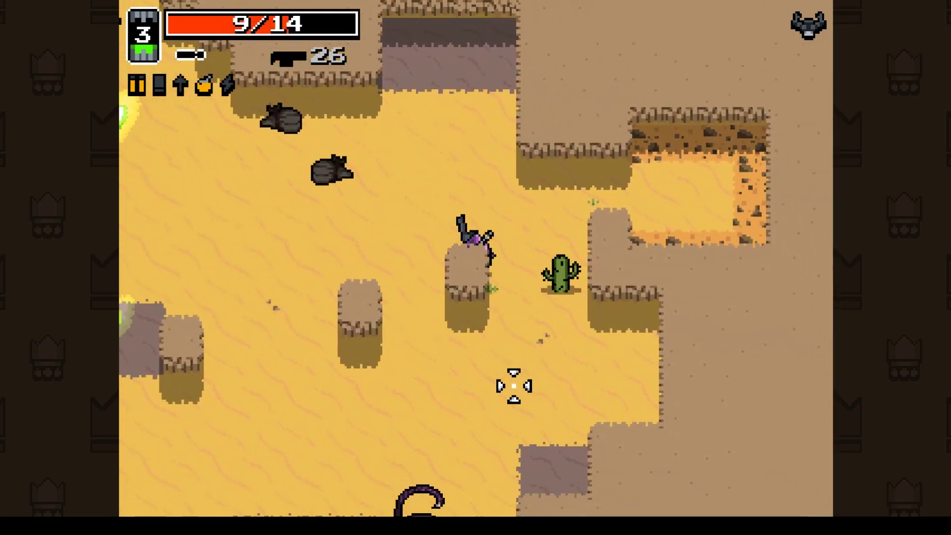
key(space)
click(409, 454)
right_click(400, 458)
key(d)
key(s)
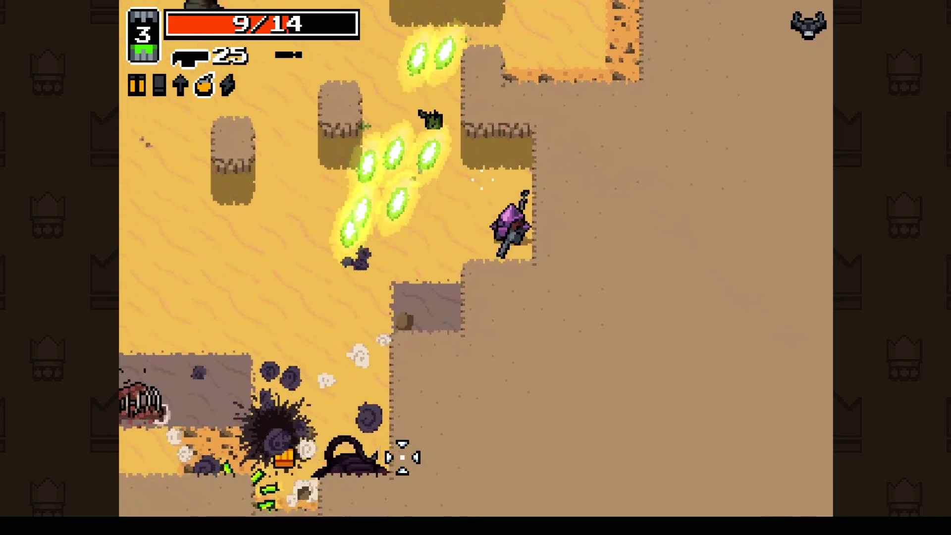
key(a)
key(w)
key(w)
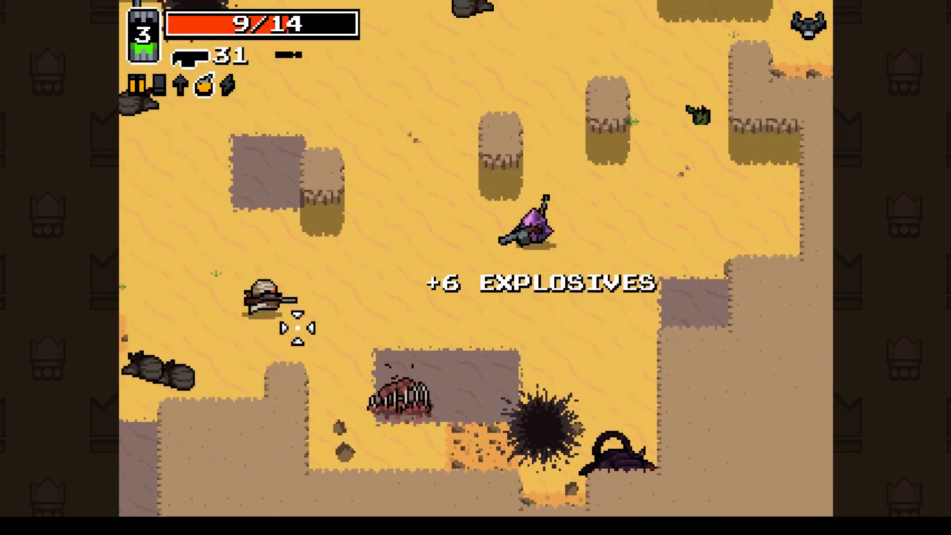
key(space)
key(s)
key(a)
click(409, 374)
key(w)
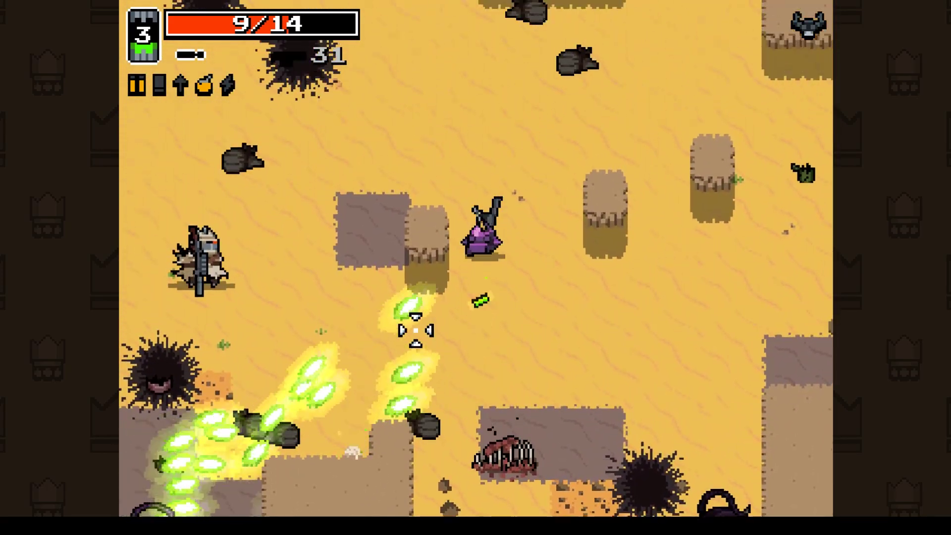
- Bombard the Big Bandit and its bandits with repeated grenade launcher shots
key(space)
key(a)
click(347, 428)
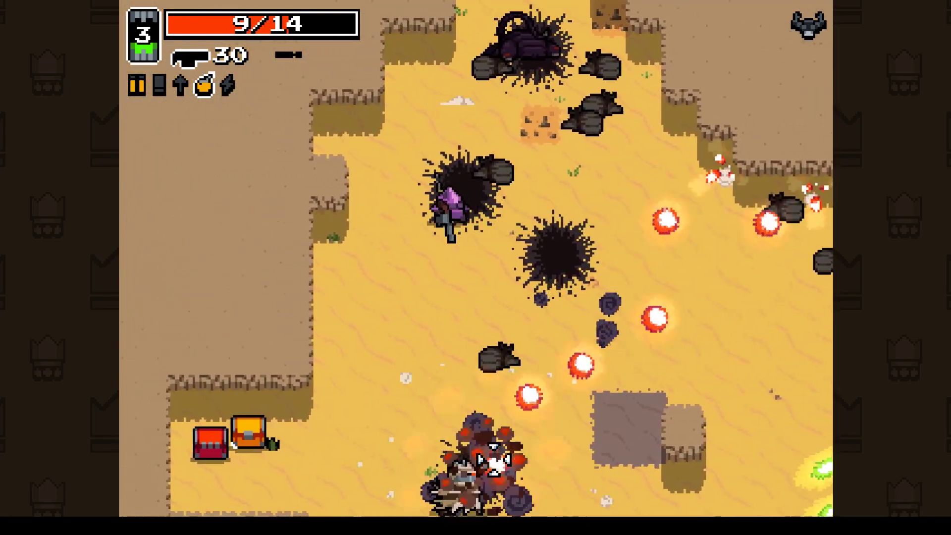
click(493, 453)
key(s)
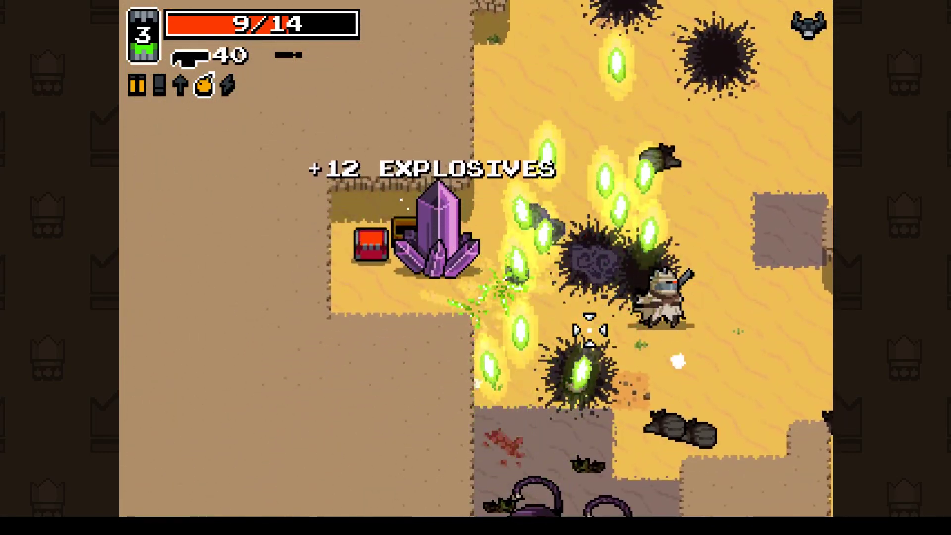
key(d)
key(w)
click(538, 436)
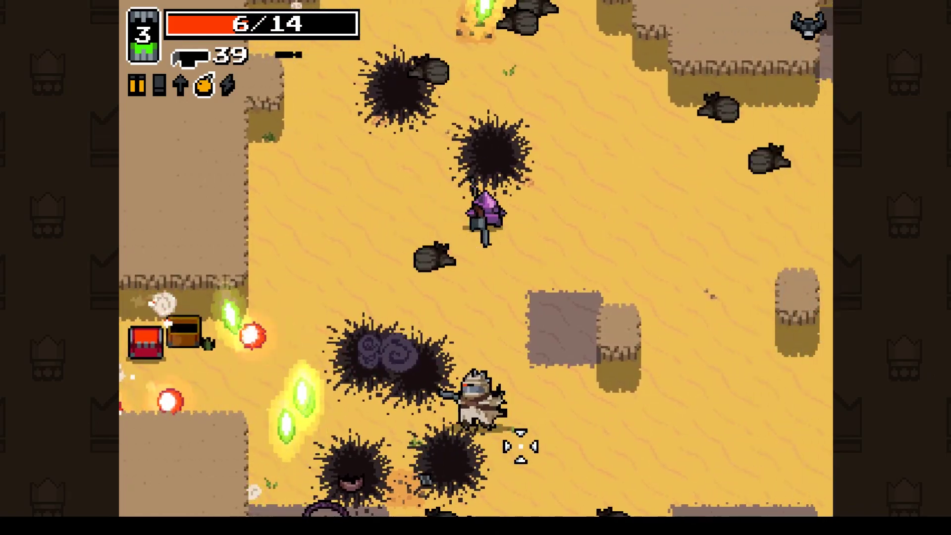
click(466, 435)
key(w)
key(a)
click(396, 446)
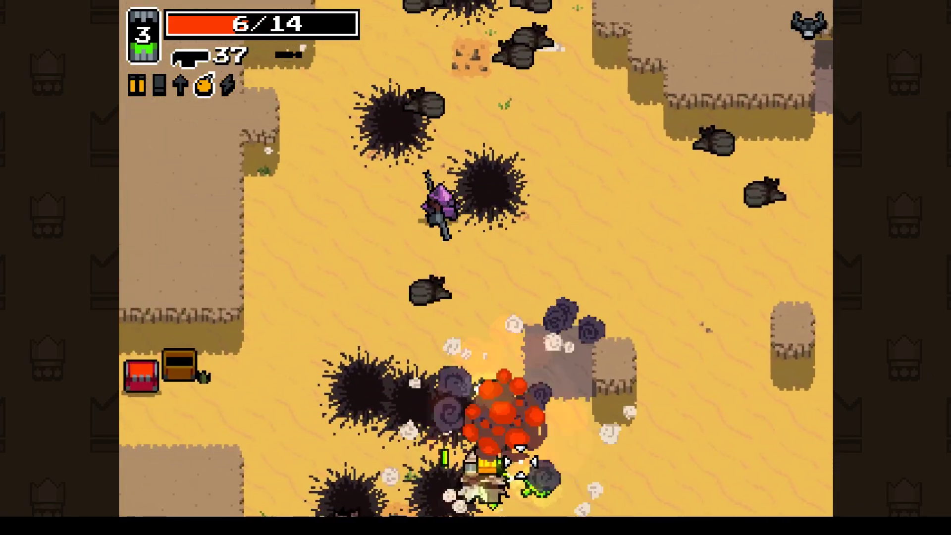
key(s)
click(601, 441)
- Grenade the scorpions, collect ammo, and swap the screwdriver for the chest's shovel
key(d)
key(d)
click(506, 421)
key(s)
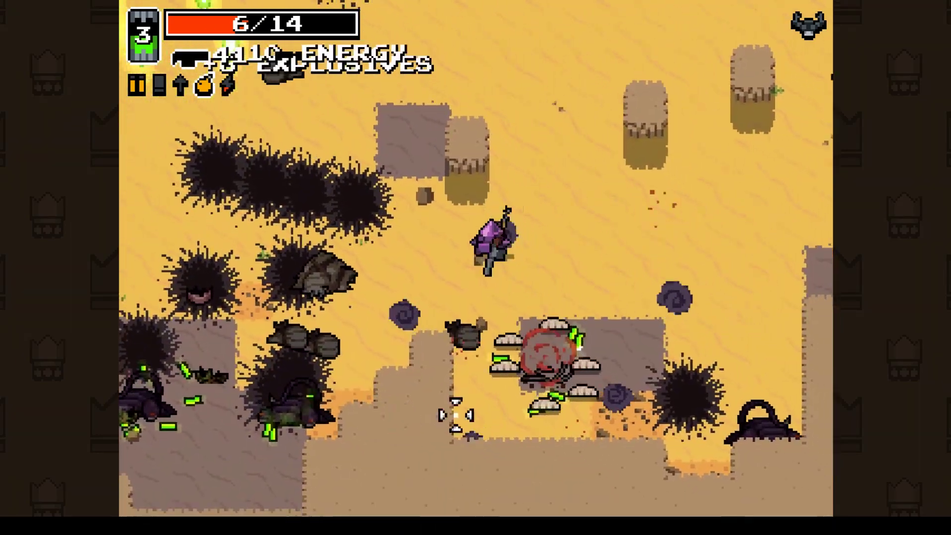
key(a)
click(501, 409)
key(space)
key(s)
key(w)
key(a)
key(w)
key(e)
key(d)
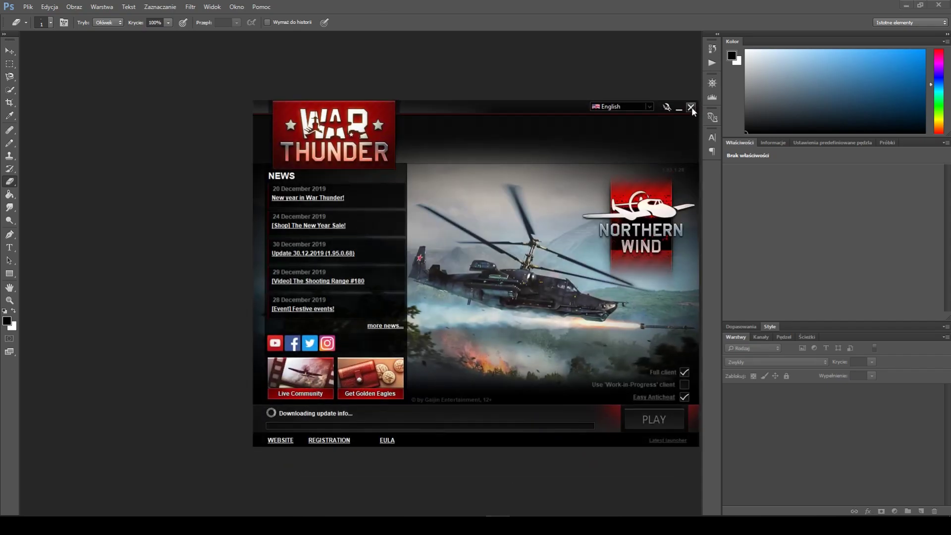
- Close the War Thunder launcher and start a new document via Plik > Nowy
click(691, 107)
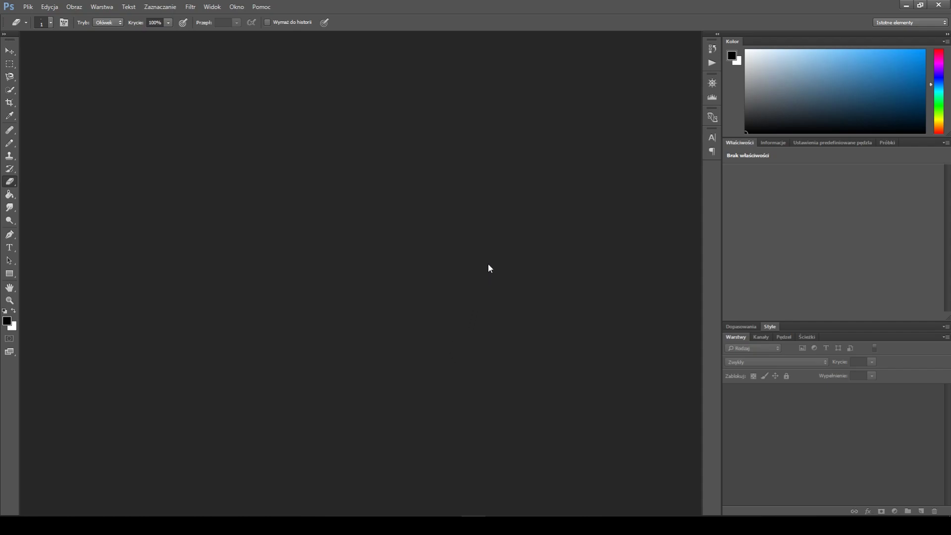
click(32, 7)
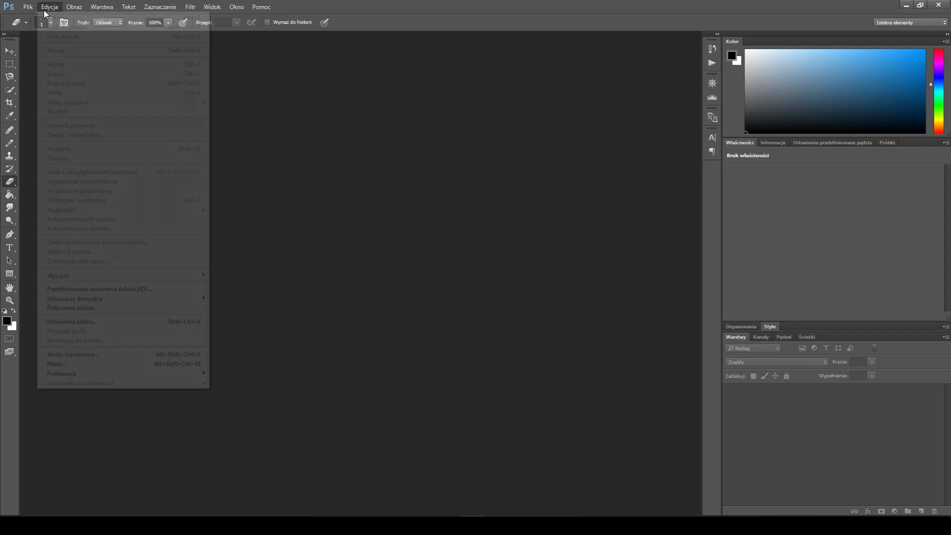
click(35, 18)
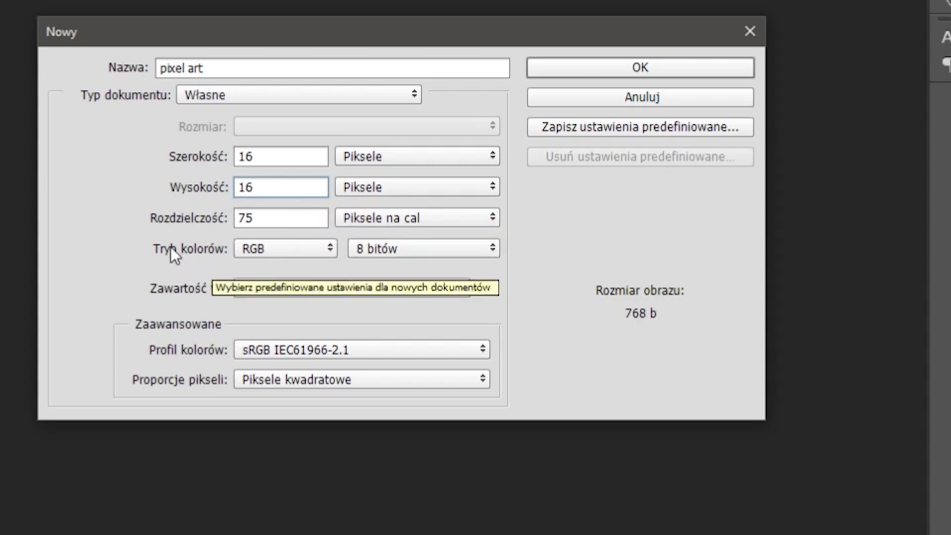
- Keep RGB colour mode and Przezroczysty background, then create the 16×16 'pixel art' canvas
click(264, 253)
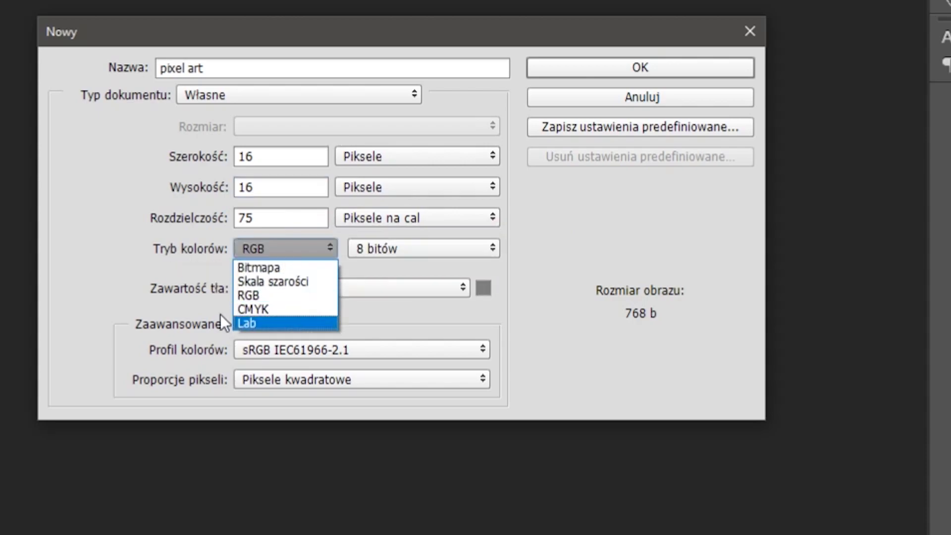
click(144, 285)
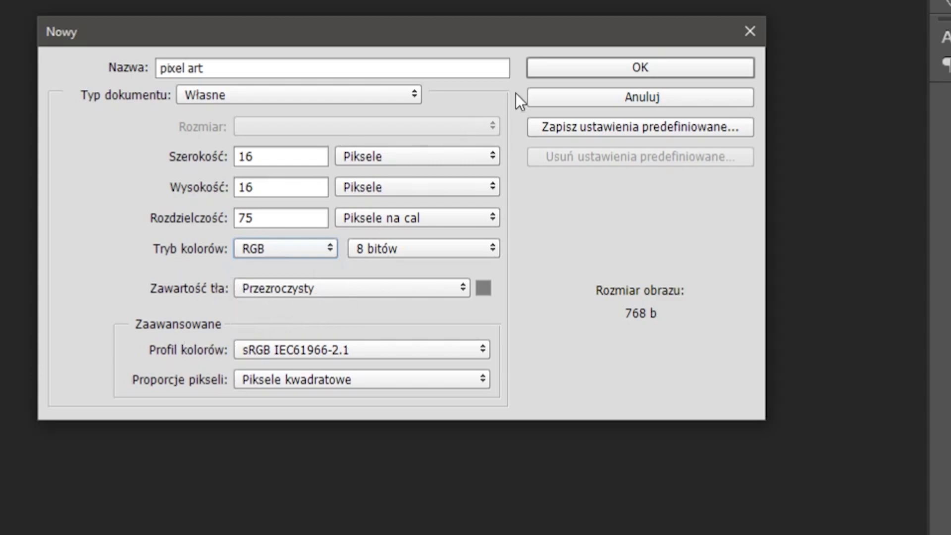
click(397, 288)
click(371, 281)
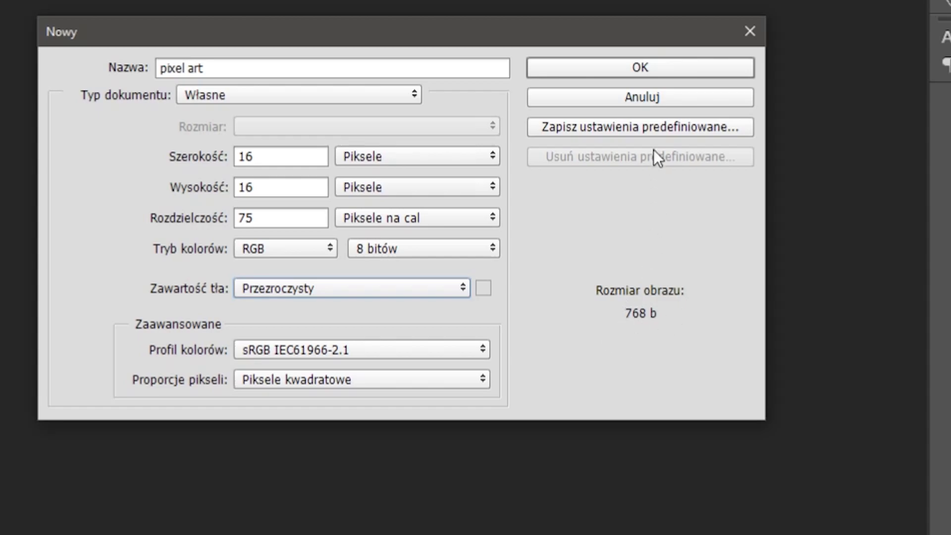
click(641, 68)
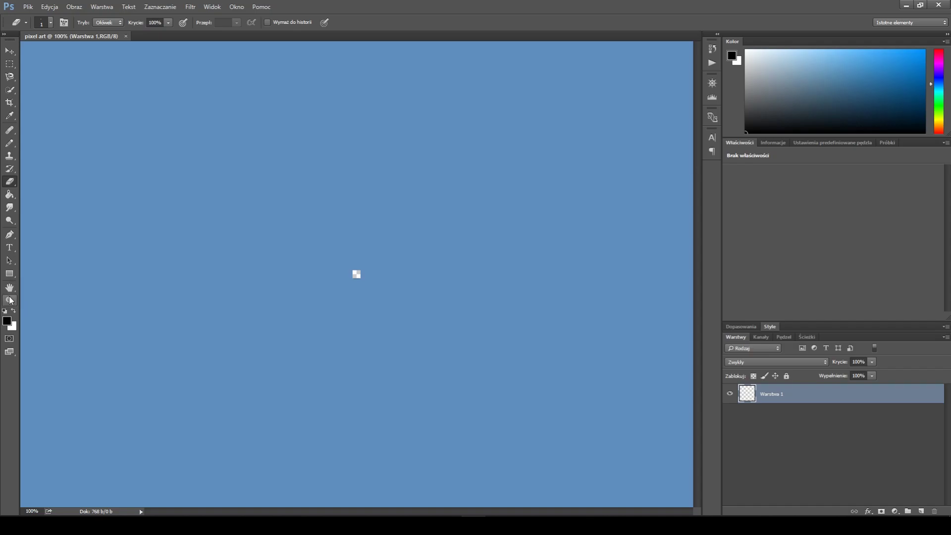
- Zoom the 16×16 canvas to 3200%, turn on the pixel grid, and select the Pencil
click(10, 300)
drag(396, 255, 554, 257)
click(191, 7)
mouse_move(168, 5)
mouse_move(74, 8)
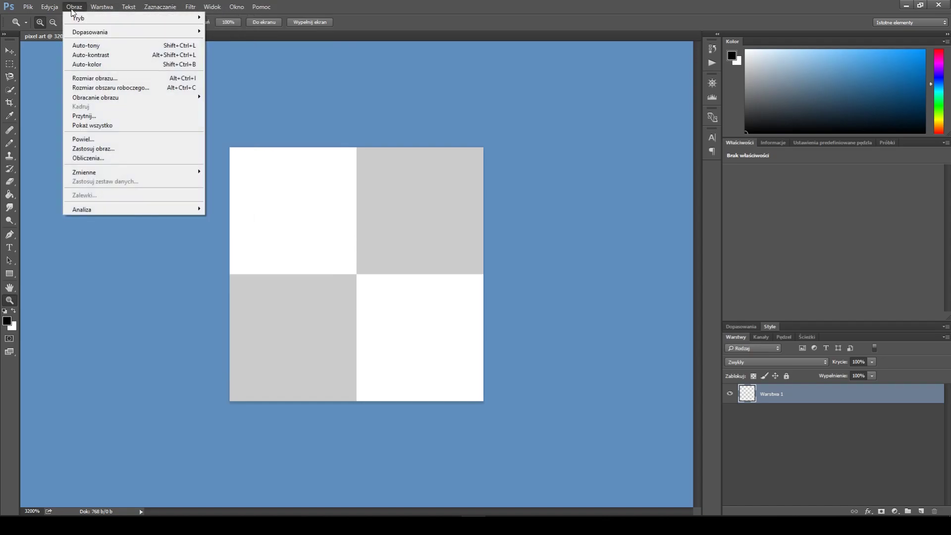
mouse_move(212, 7)
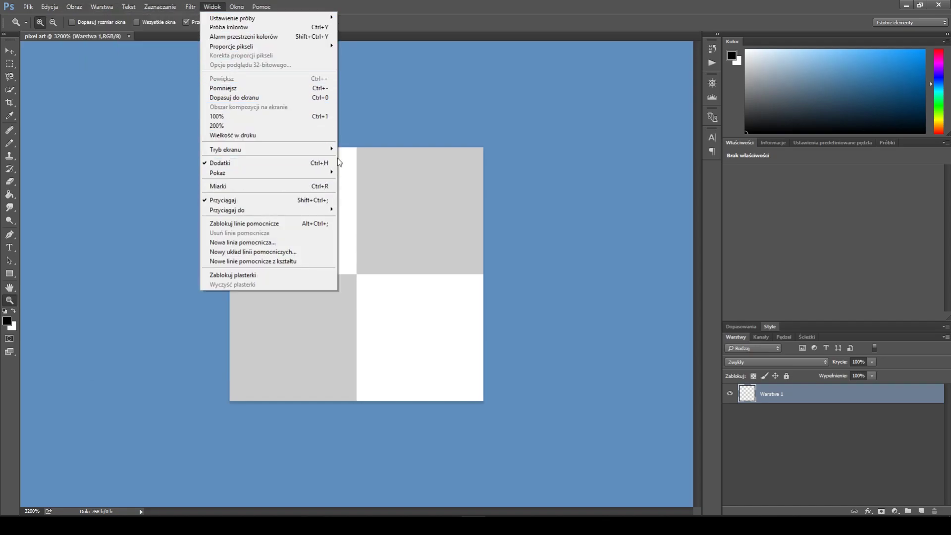
mouse_move(277, 175)
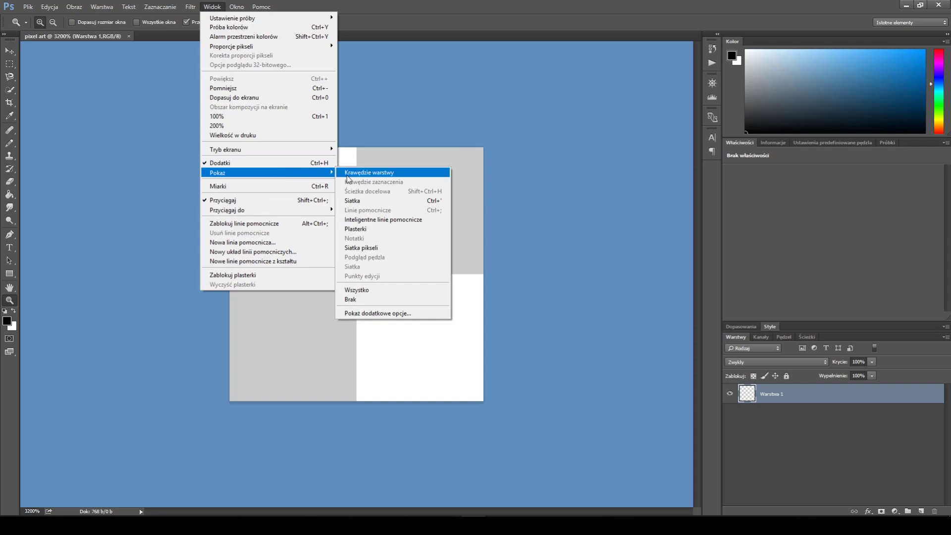
click(365, 200)
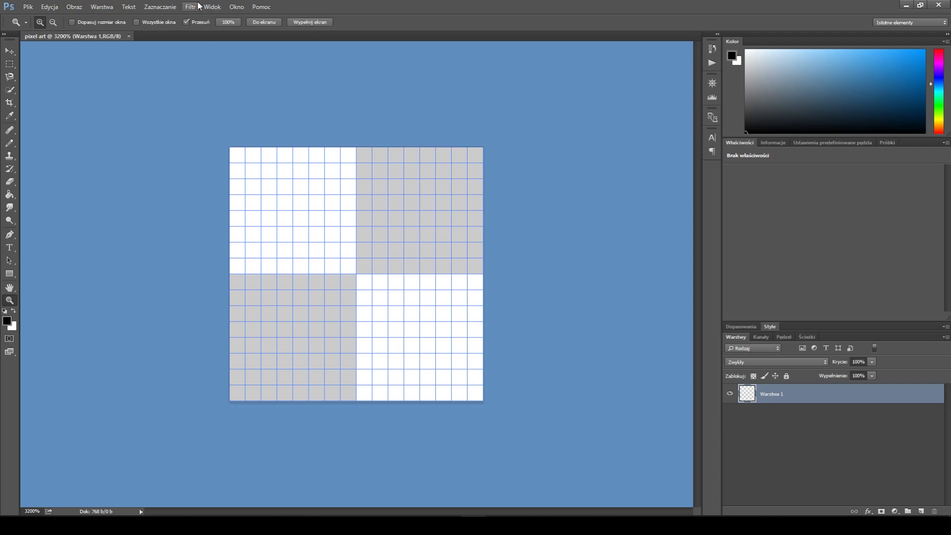
click(9, 143)
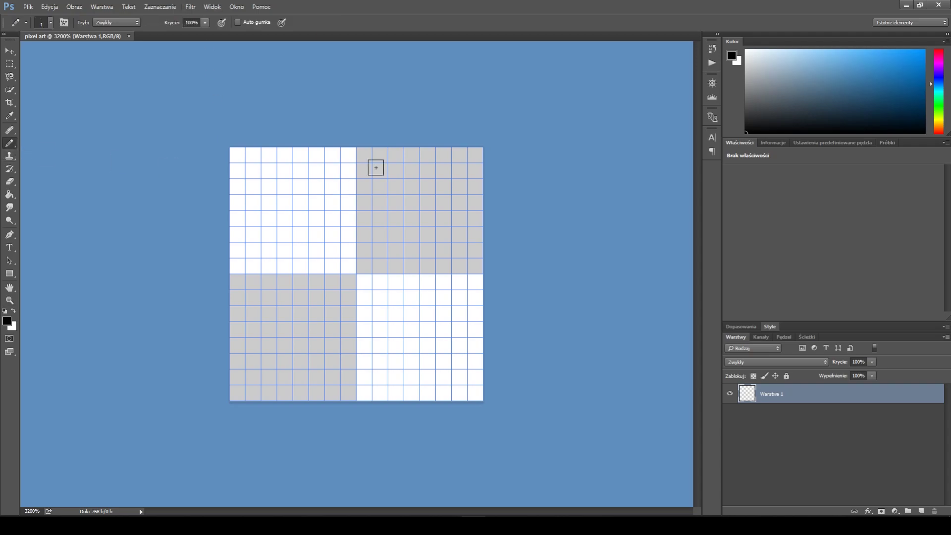
- Pencil a black rounded outline and inner strokes pixel by pixel on Warstwa 1
mouse_move(312, 227)
mouse_down()
mouse_move(361, 198)
mouse_move(427, 218)
mouse_move(438, 337)
mouse_move(314, 390)
mouse_move(243, 319)
mouse_move(234, 223)
mouse_move(256, 189)
mouse_move(335, 171)
mouse_up()
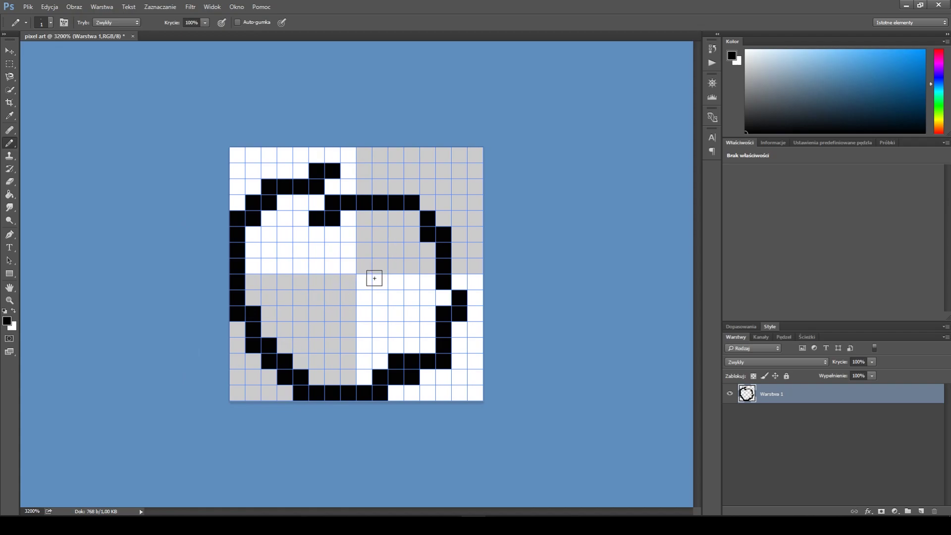
mouse_move(378, 281)
mouse_down()
mouse_move(345, 296)
mouse_move(364, 346)
mouse_up()
click(316, 251)
drag(301, 265, 332, 283)
click(412, 266)
click(328, 303)
click(396, 266)
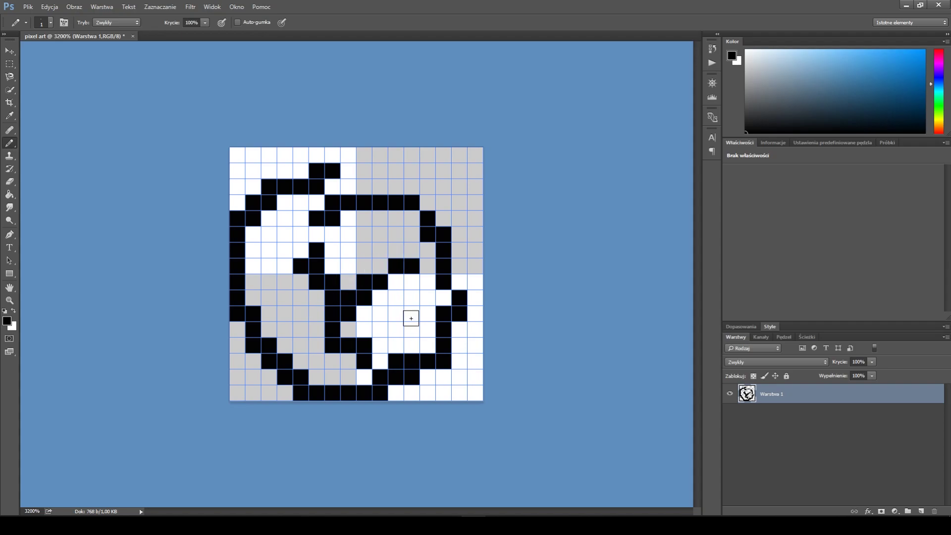
- Add a new empty layer, Warstwa 2, through the Layer menu
click(100, 5)
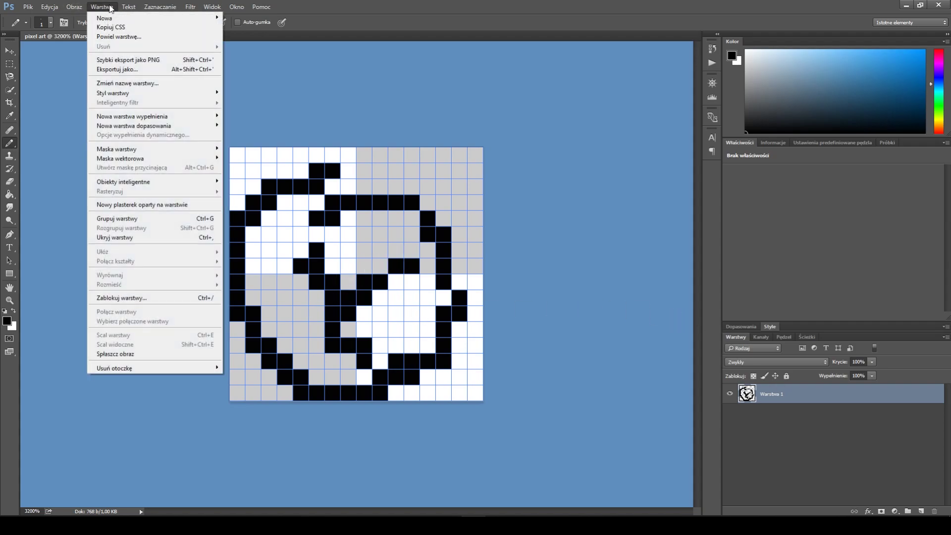
click(141, 3)
click(98, 6)
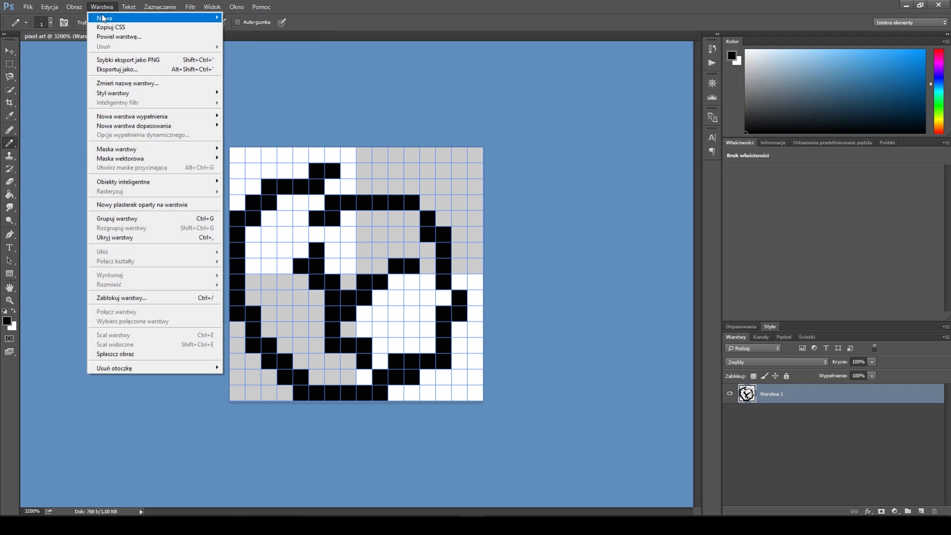
click(823, 441)
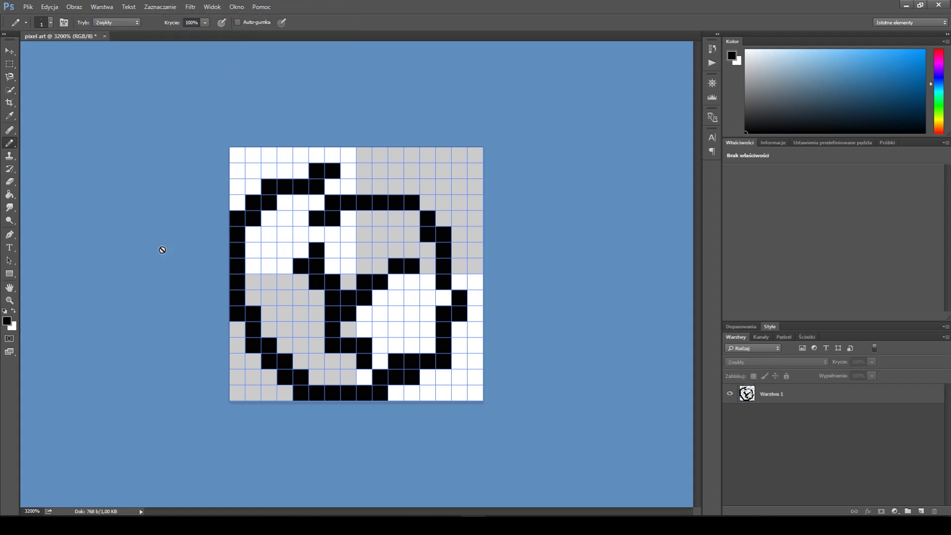
key(Return)
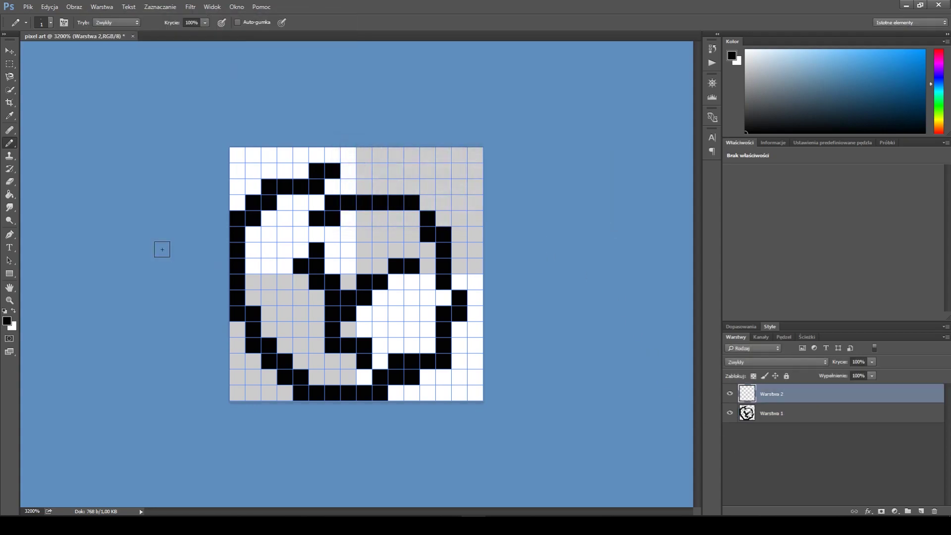
- Fill Warstwa 2 with dark grey and move it below Warstwa 1
click(9, 194)
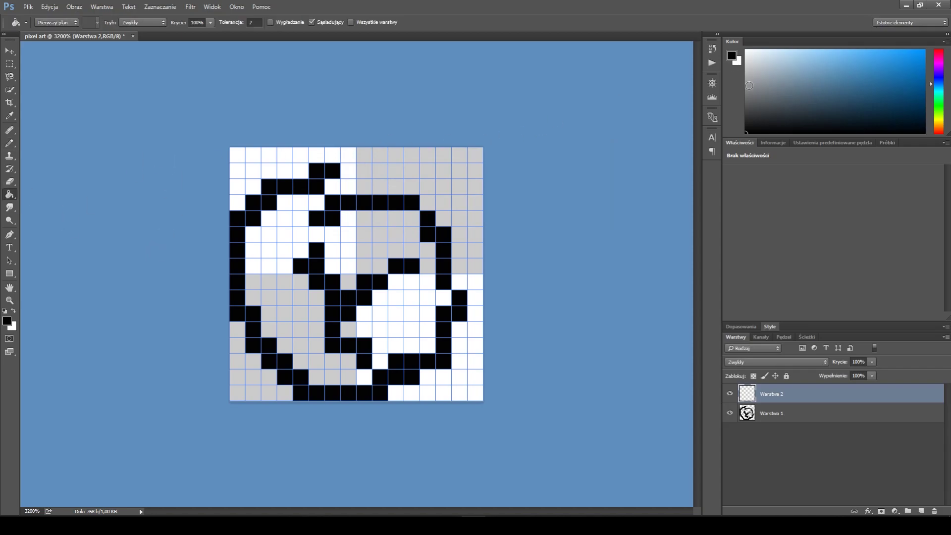
drag(753, 87, 758, 114)
click(407, 222)
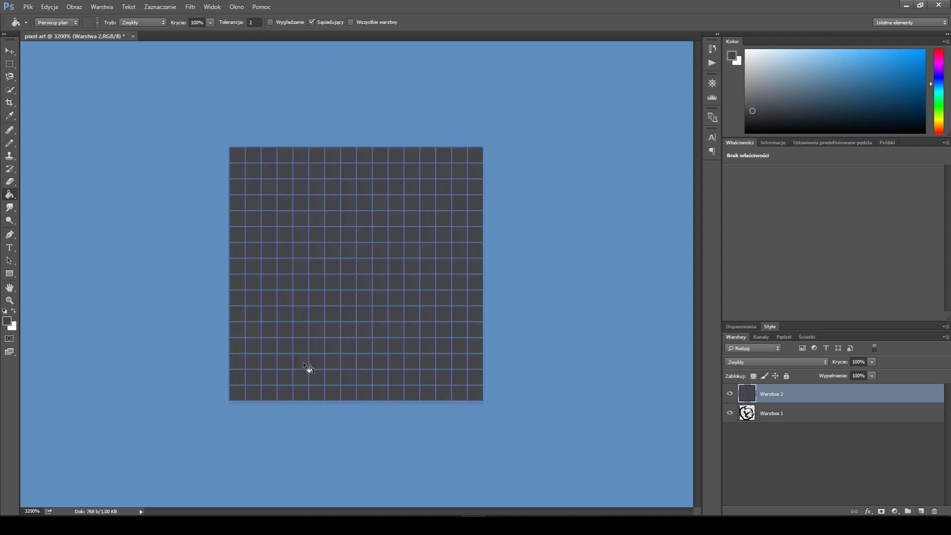
drag(752, 397, 756, 421)
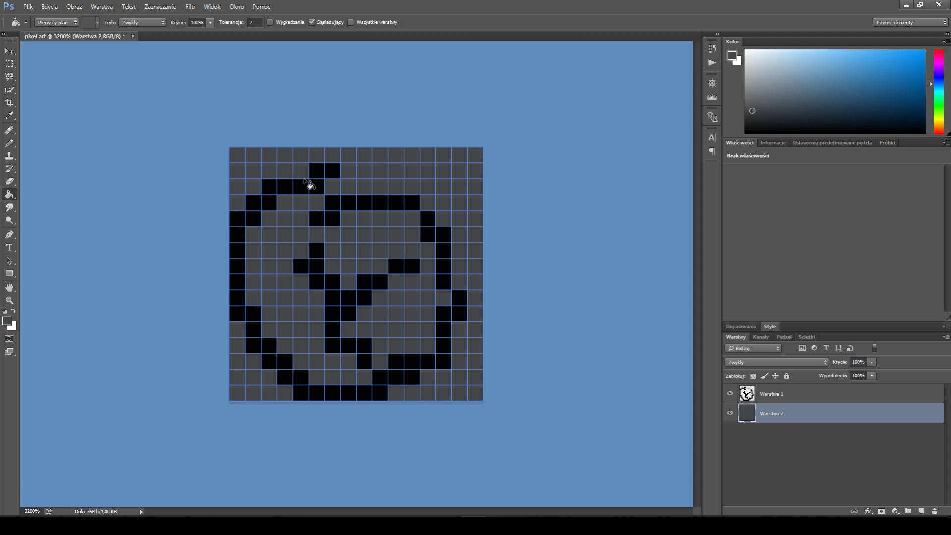
- Select the Pencil and make Warstwa 1 the active layer, briefly hiding the grey background
click(10, 143)
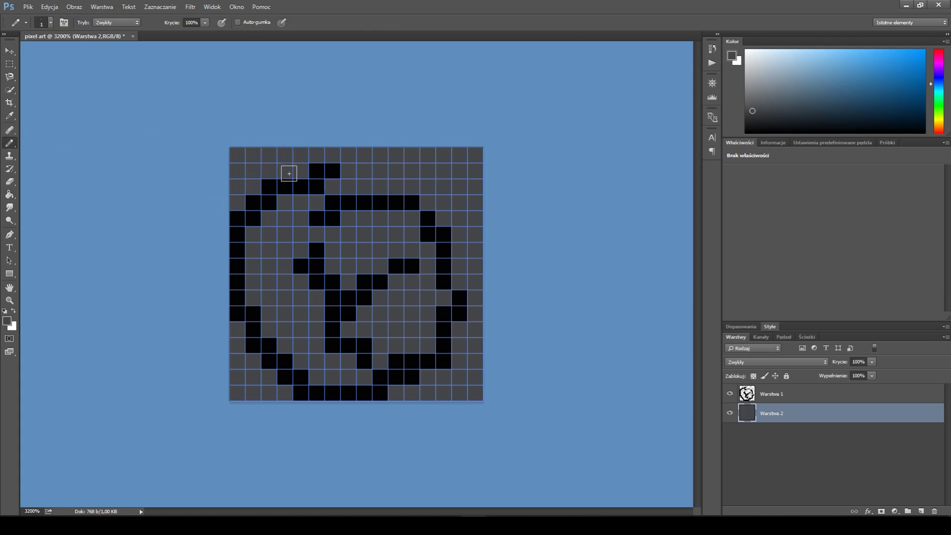
click(730, 414)
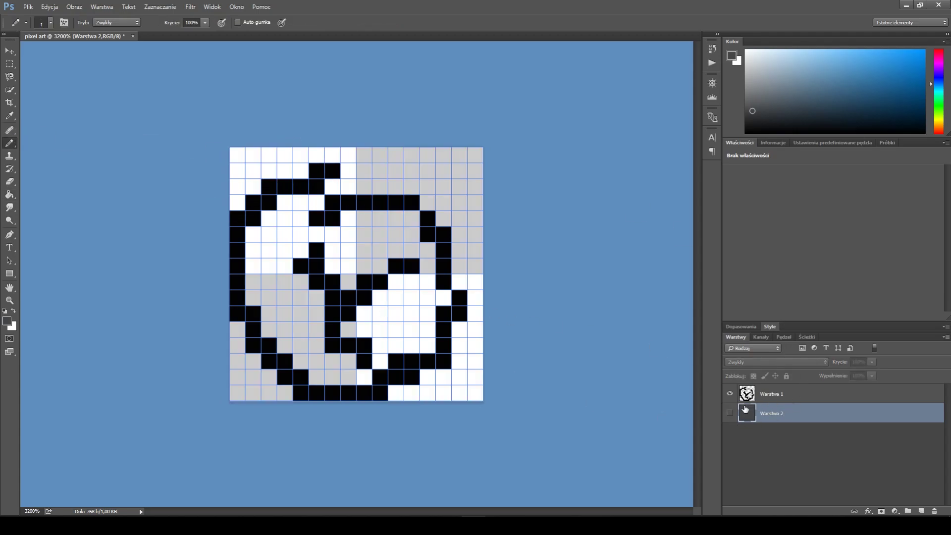
click(730, 413)
click(773, 394)
- Paint white pixels in the upper middle of the outline, toggling the grey layer to check
key(x)
mouse_move(412, 221)
mouse_down()
mouse_move(355, 222)
mouse_move(332, 252)
mouse_up()
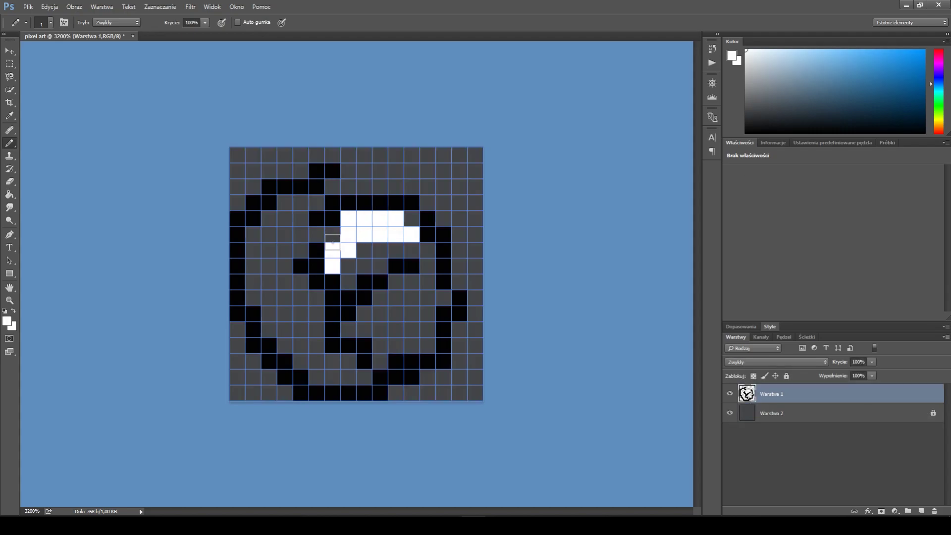
click(326, 231)
mouse_move(329, 250)
mouse_down()
mouse_move(348, 272)
mouse_move(374, 264)
mouse_move(361, 246)
mouse_move(416, 247)
mouse_move(412, 218)
mouse_up()
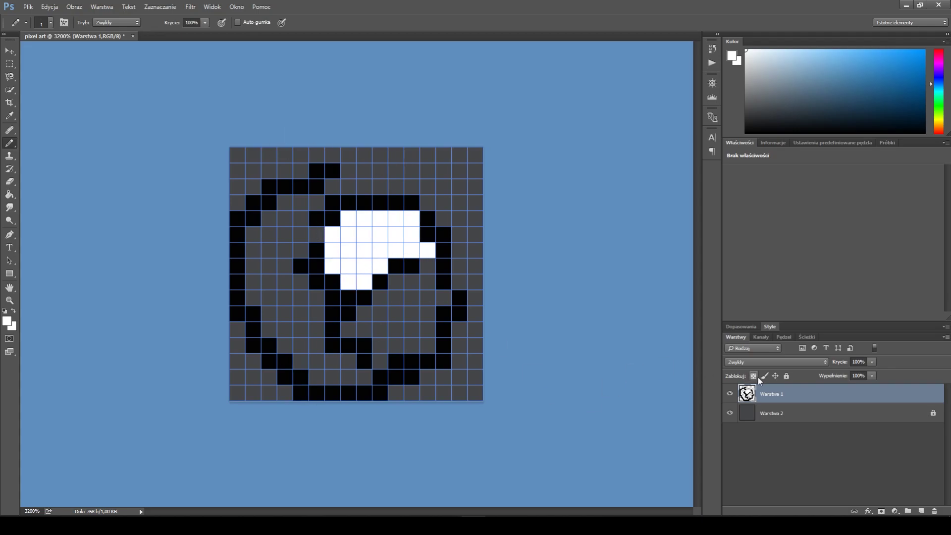
click(730, 413)
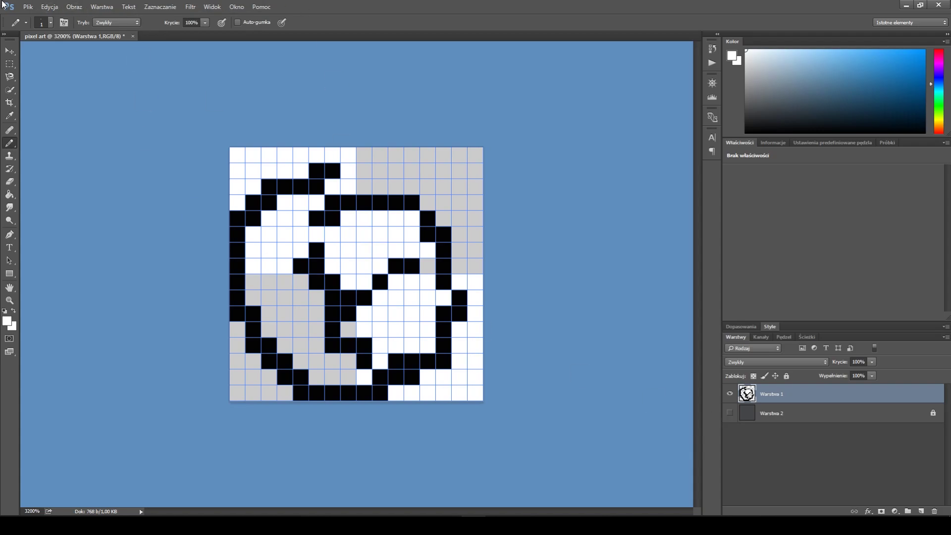
click(730, 413)
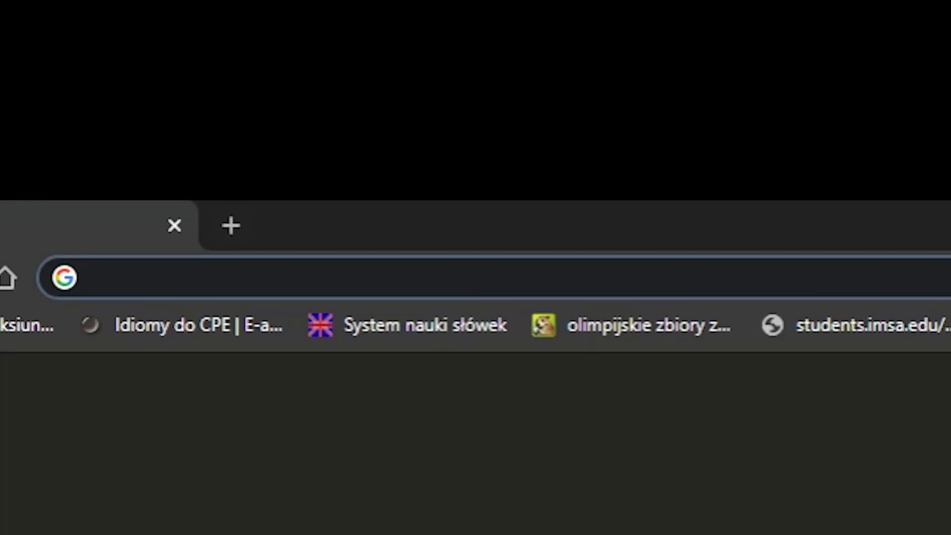
- Search 'random thing' and rerun the randomlists.com random things list
text(random)
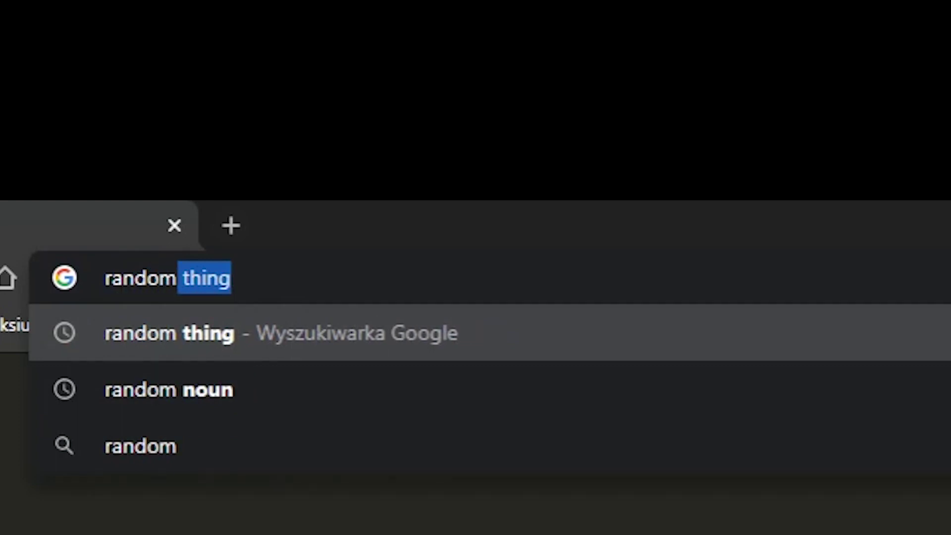
key(Return)
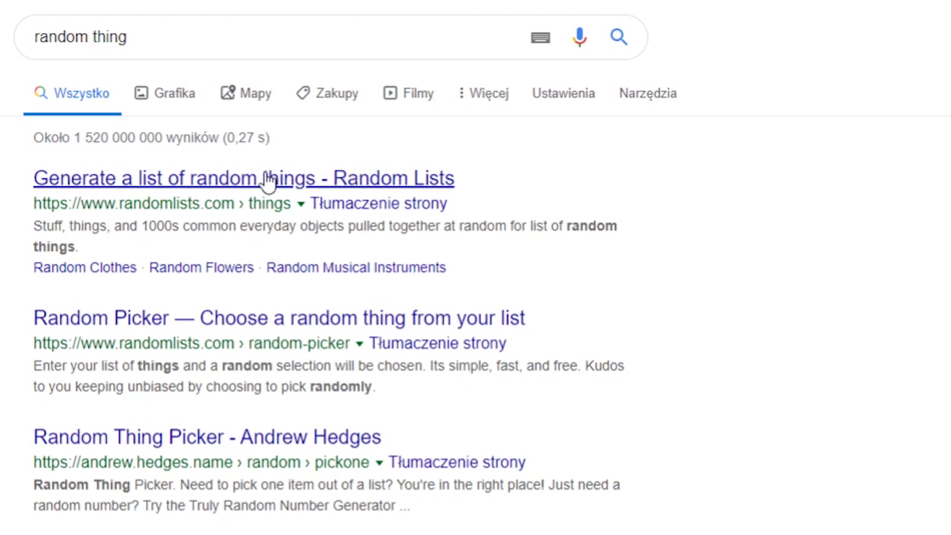
click(247, 175)
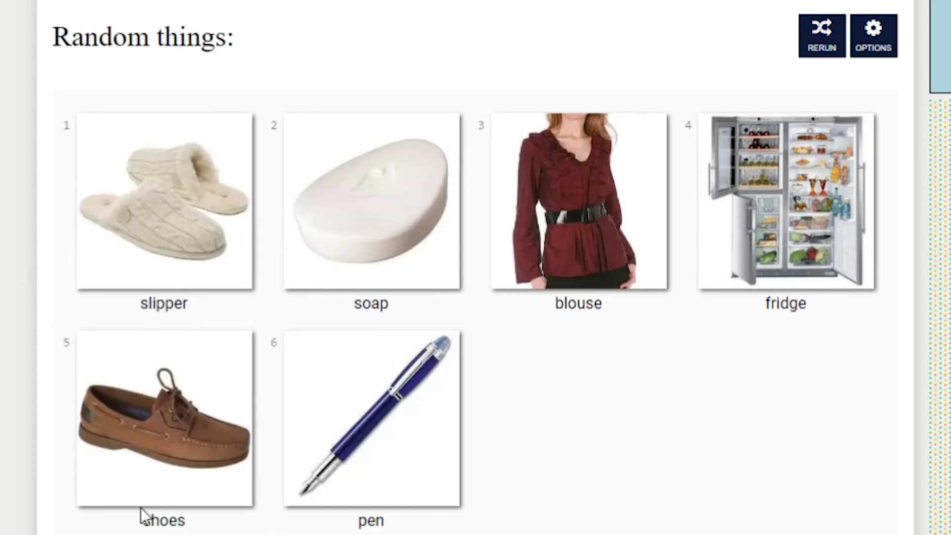
click(822, 36)
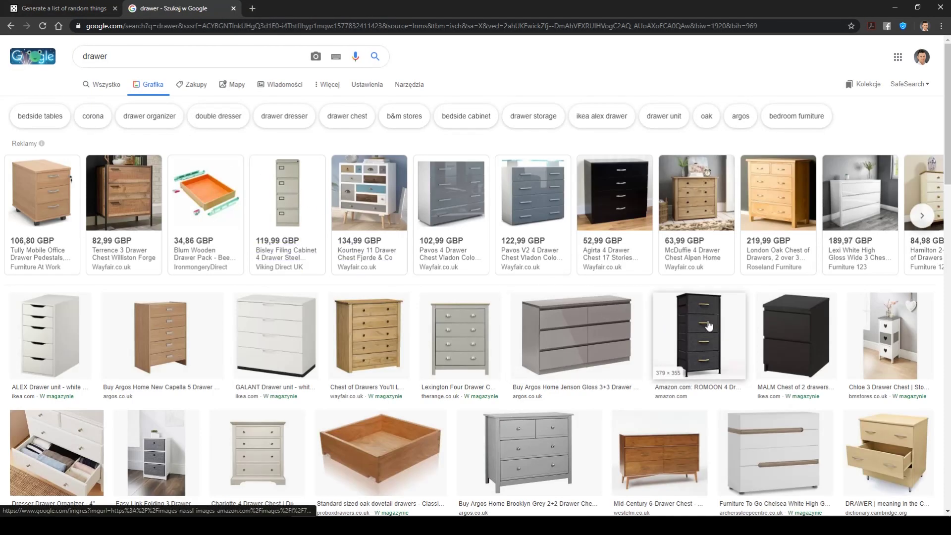
- Copy the ROMOON dark four-drawer tower image and start a new Photoshop document
click(709, 326)
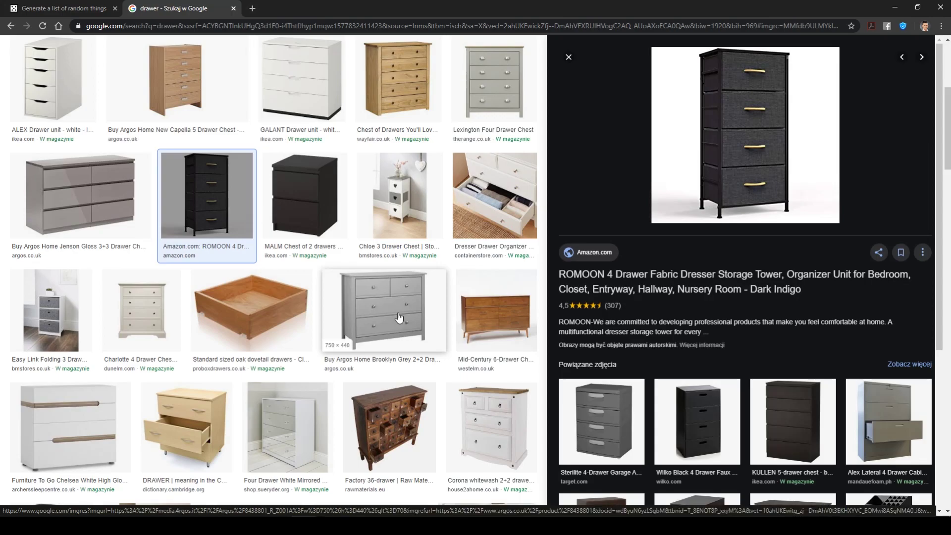
right_click(762, 138)
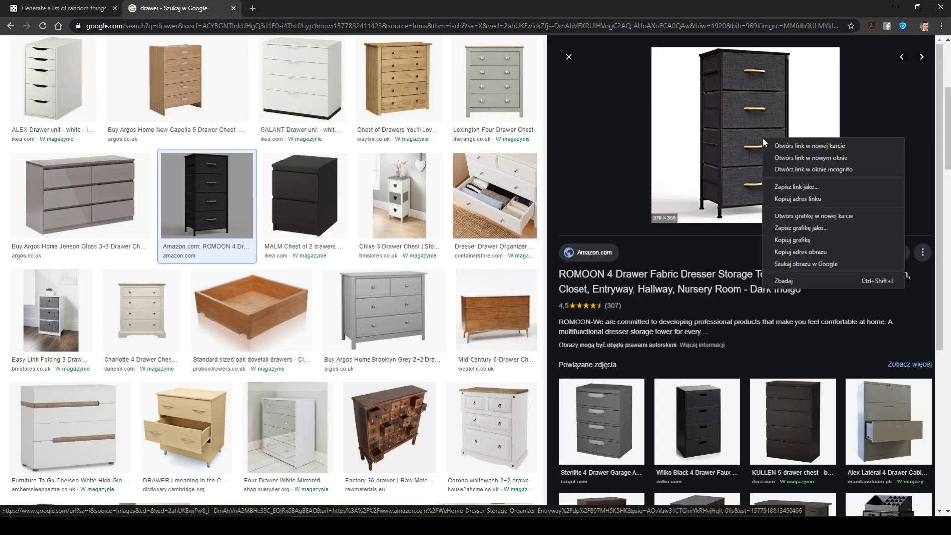
click(817, 239)
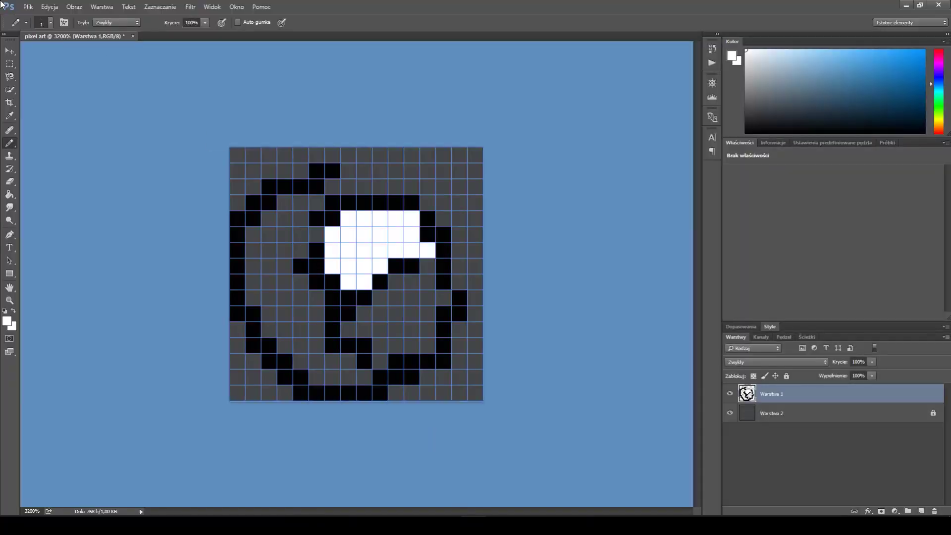
click(28, 6)
click(60, 16)
- Paste the drawer image into the new Bez nazwy-1 document and zoom in on it
click(516, 155)
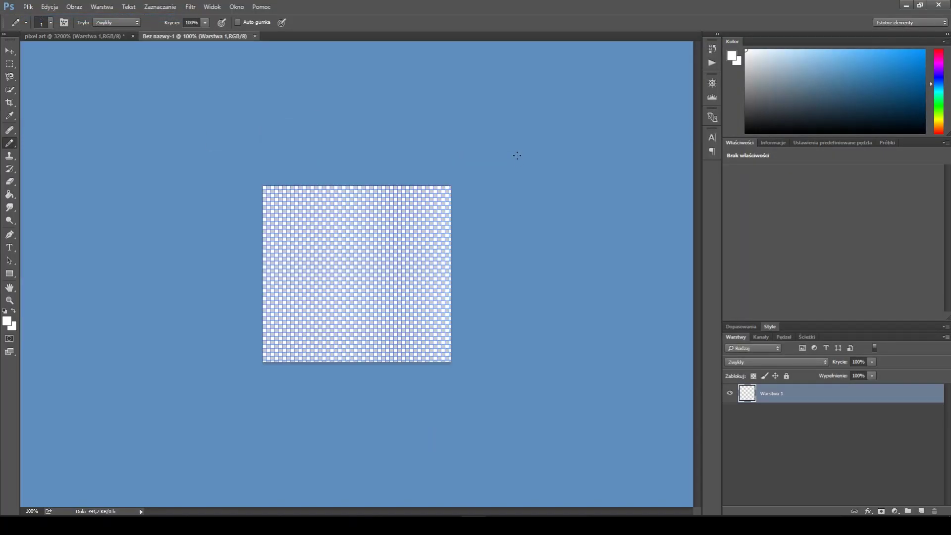
key(ctrl+v)
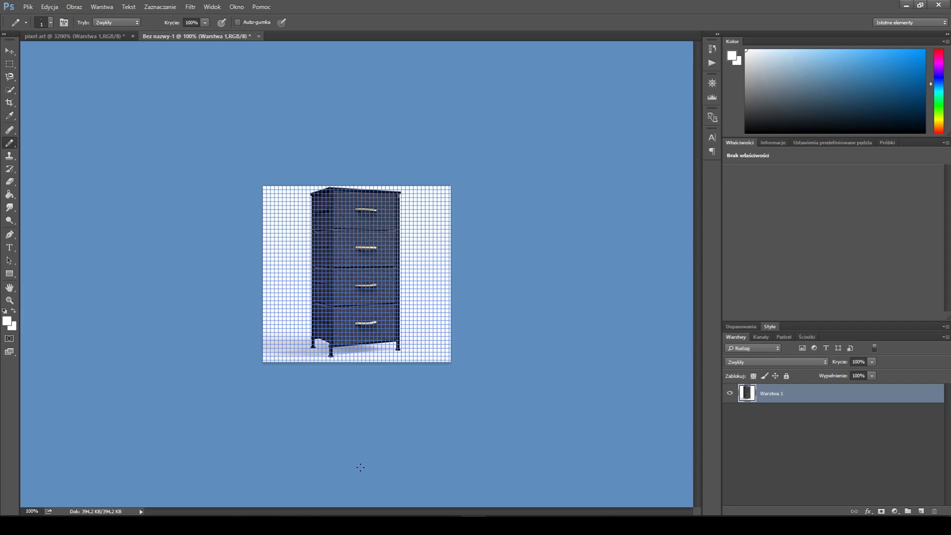
click(9, 301)
drag(267, 281, 306, 280)
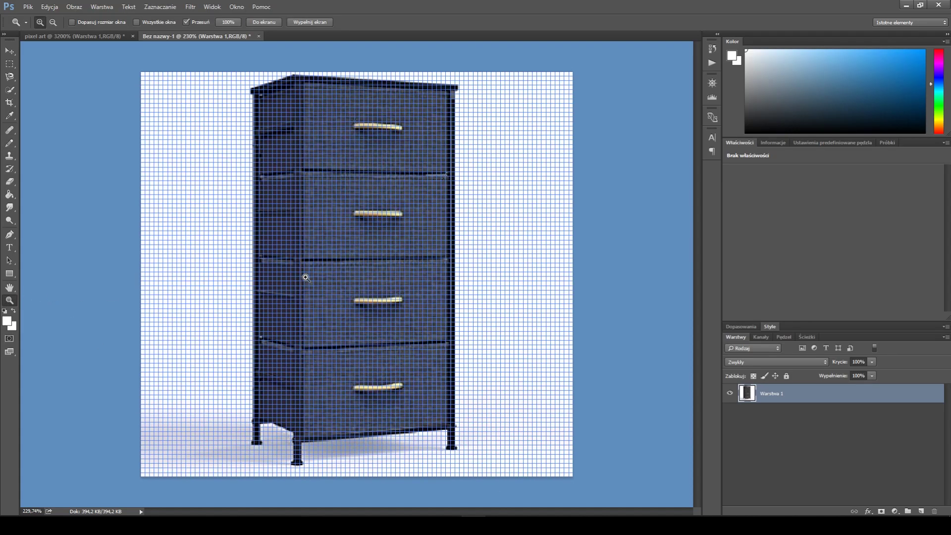
click(77, 34)
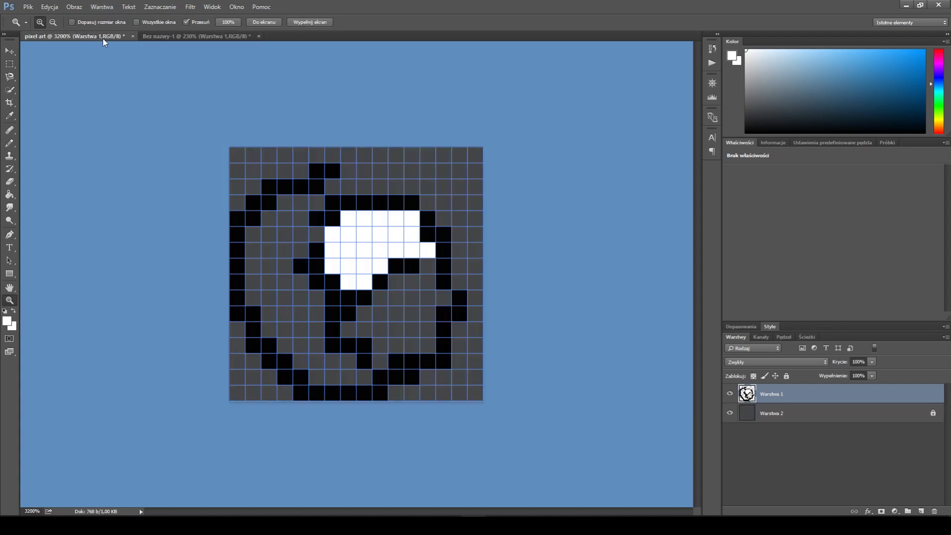
click(197, 40)
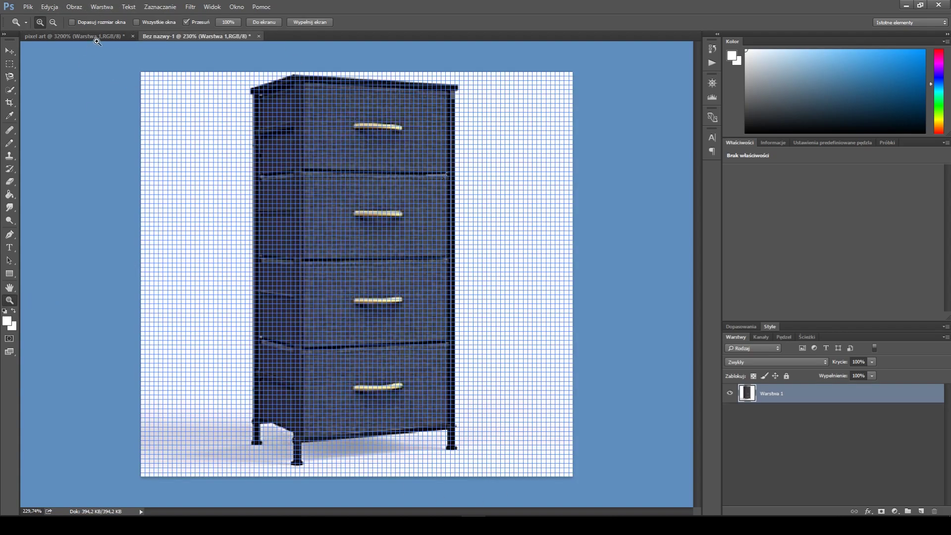
- Bring Chrome forward and close the enlarged drawer image preview
click(96, 39)
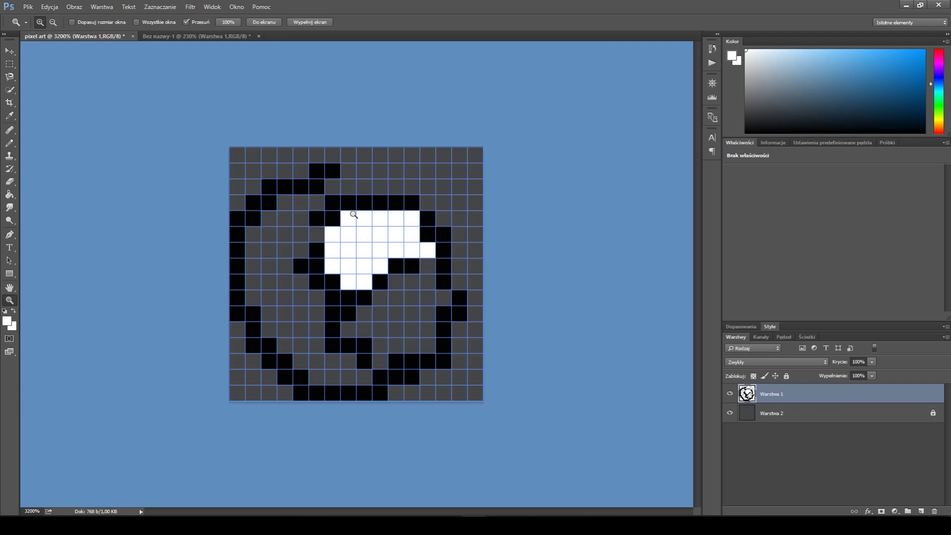
mouse_move(303, 525)
click(307, 481)
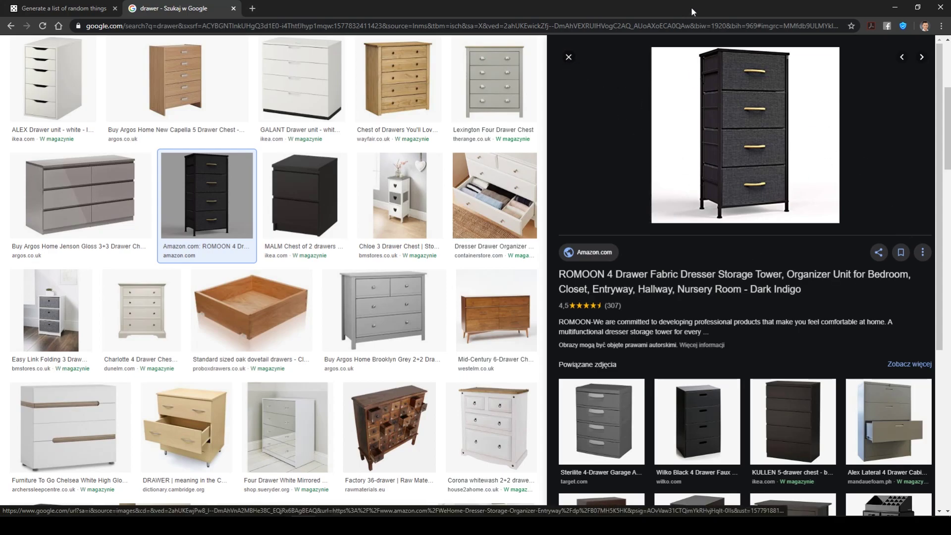
click(569, 58)
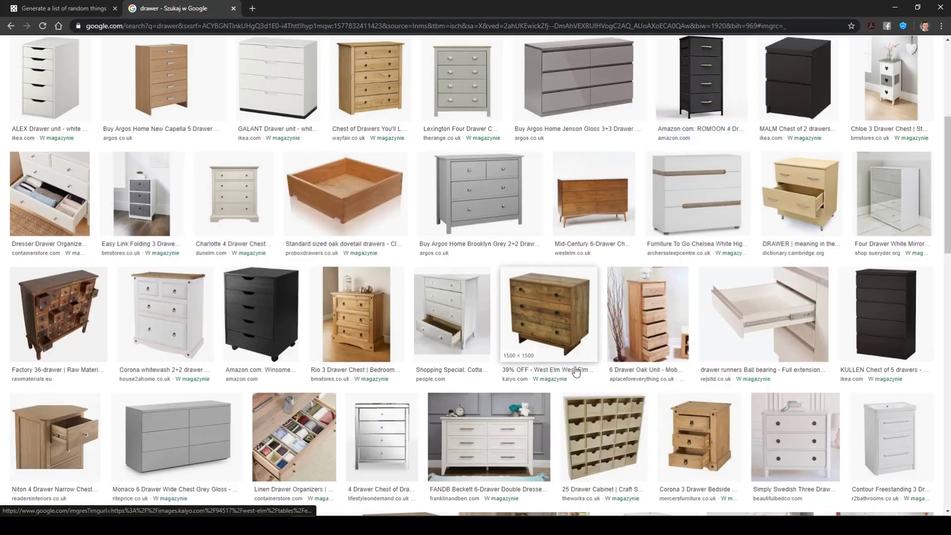
- Replace the drawer search with a blank page, close the randomlists tab, and return to Photoshop
scroll(221, 301, up, 5)
click(79, 8)
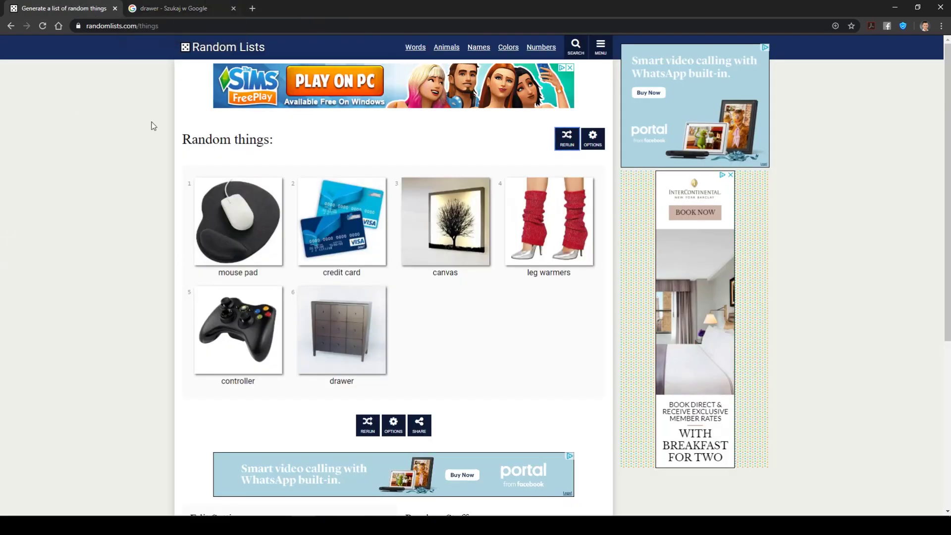
click(171, 8)
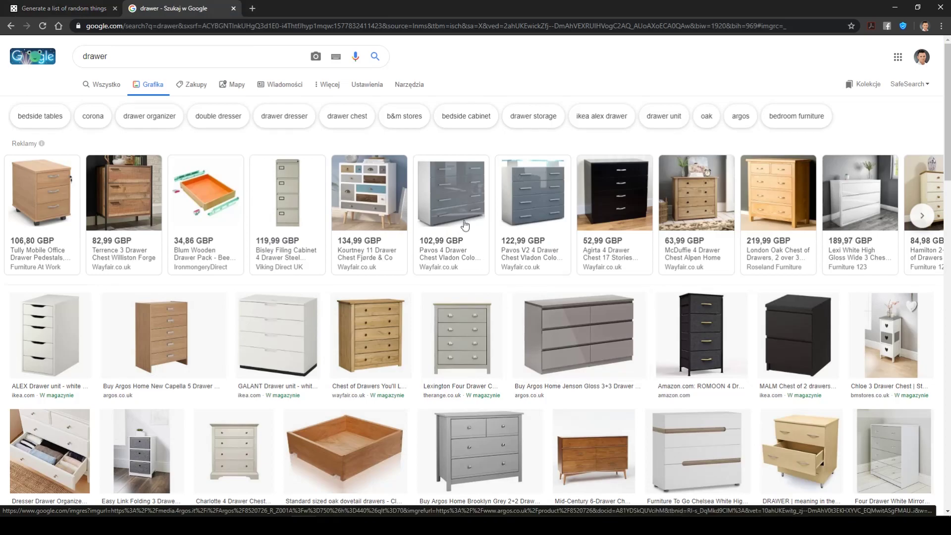
click(58, 25)
click(116, 8)
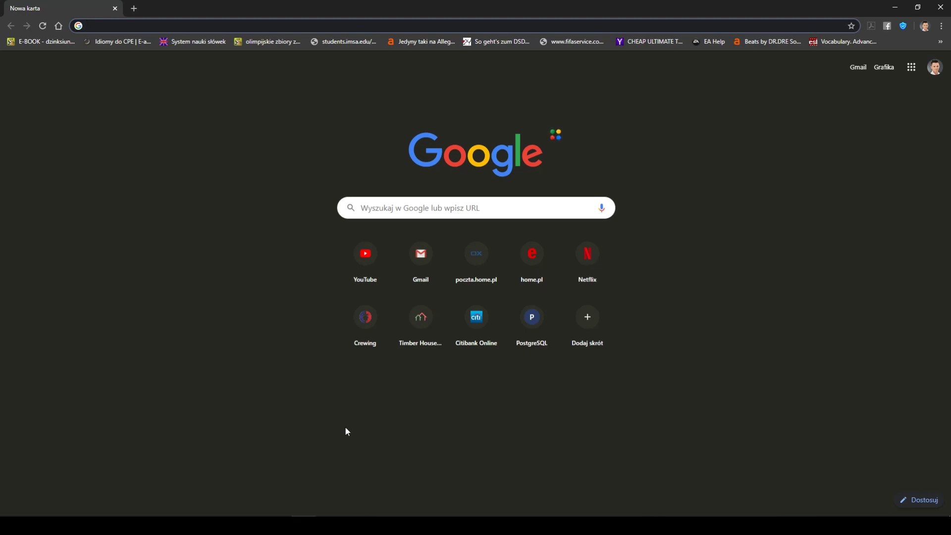
click(474, 526)
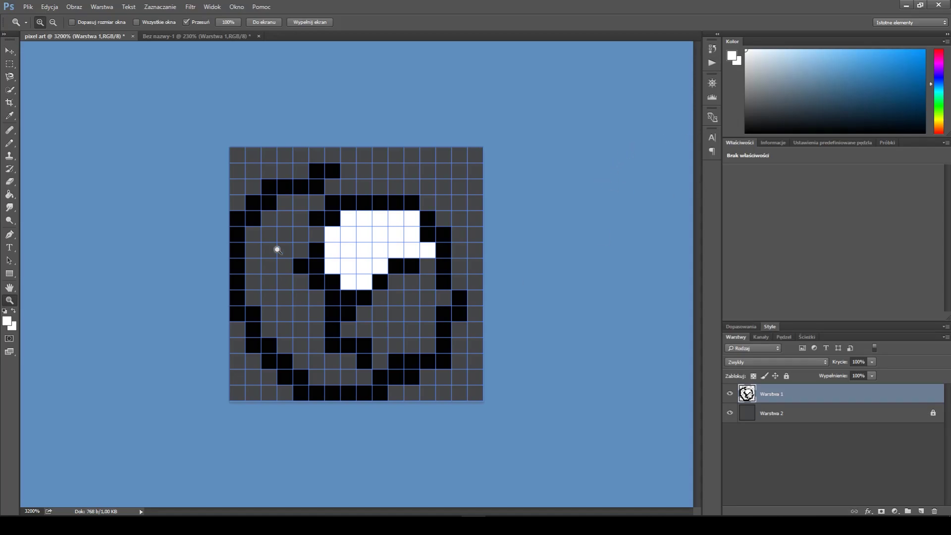
- With the Pencil, paint blue trial pixels left of the white shape
click(153, 37)
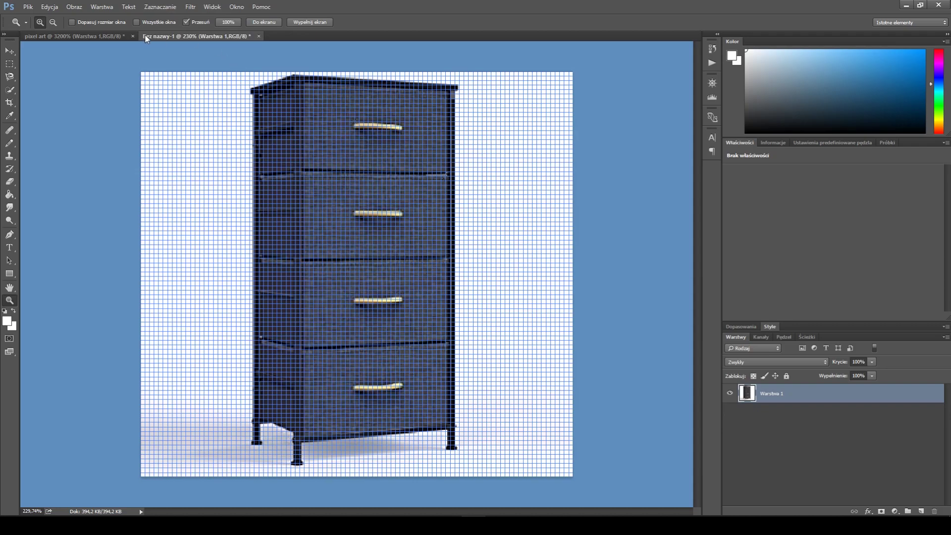
click(120, 39)
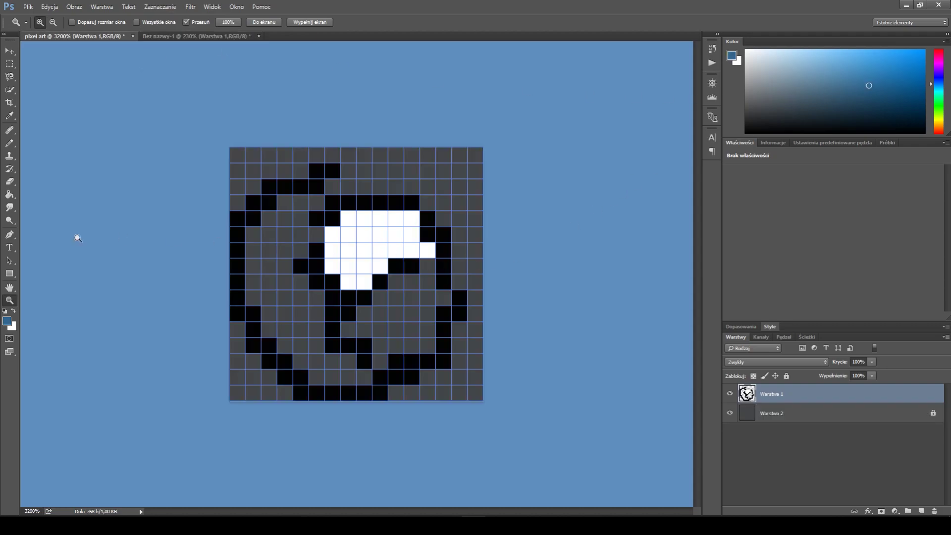
click(9, 143)
drag(304, 241, 285, 254)
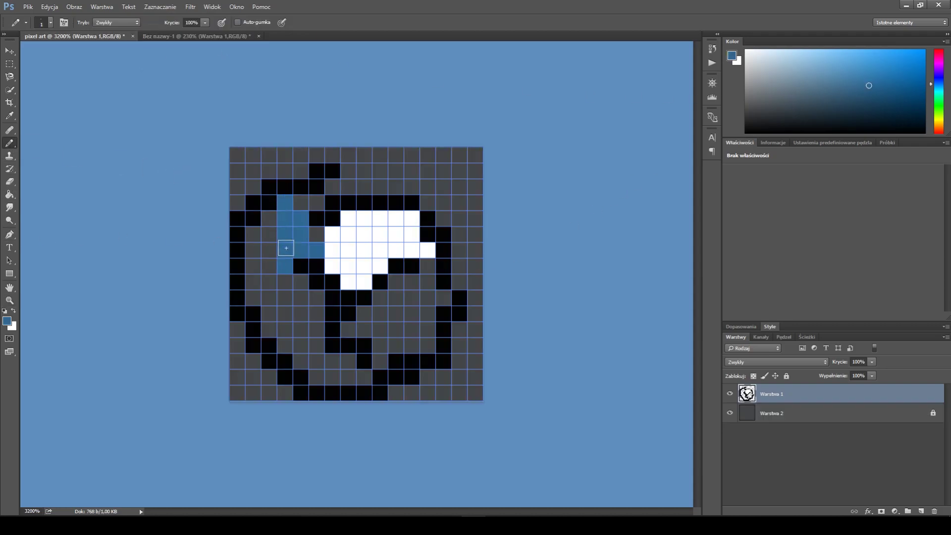
- Paint green pixels below the white shape and purple pixels in the lower left
click(941, 97)
click(886, 86)
mouse_move(427, 298)
mouse_down()
mouse_move(388, 307)
mouse_move(380, 329)
mouse_up()
click(939, 65)
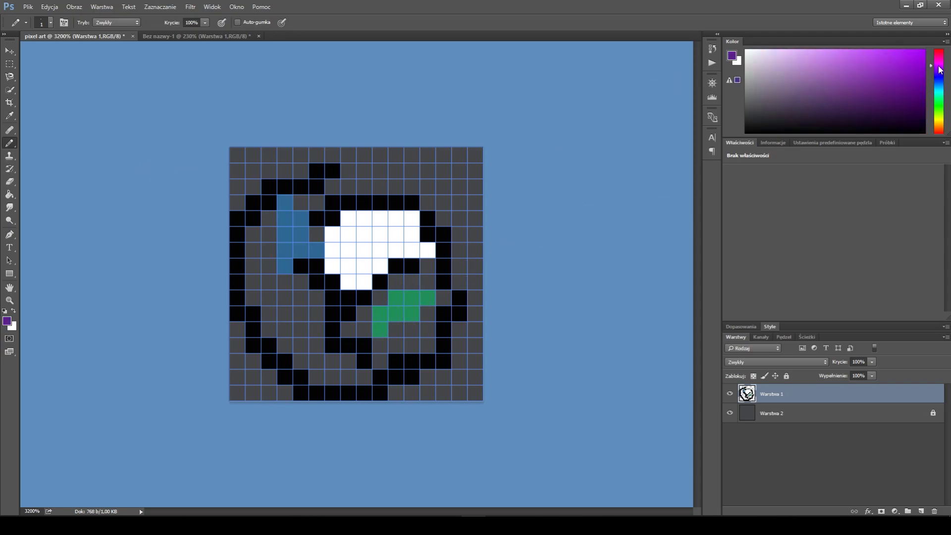
mouse_move(285, 297)
mouse_down()
mouse_move(306, 346)
mouse_move(309, 309)
mouse_up()
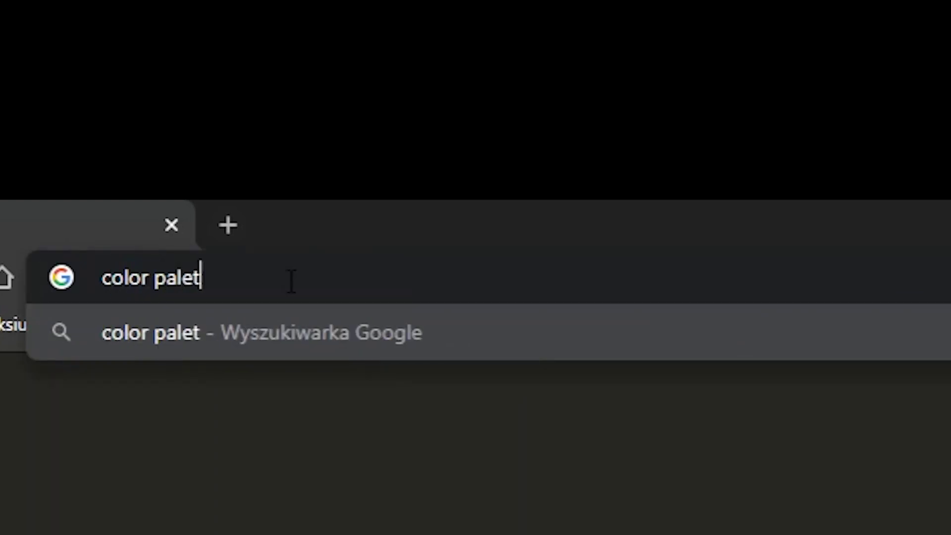
- Run the 'color palette' Google search and scroll through the results
key(Return)
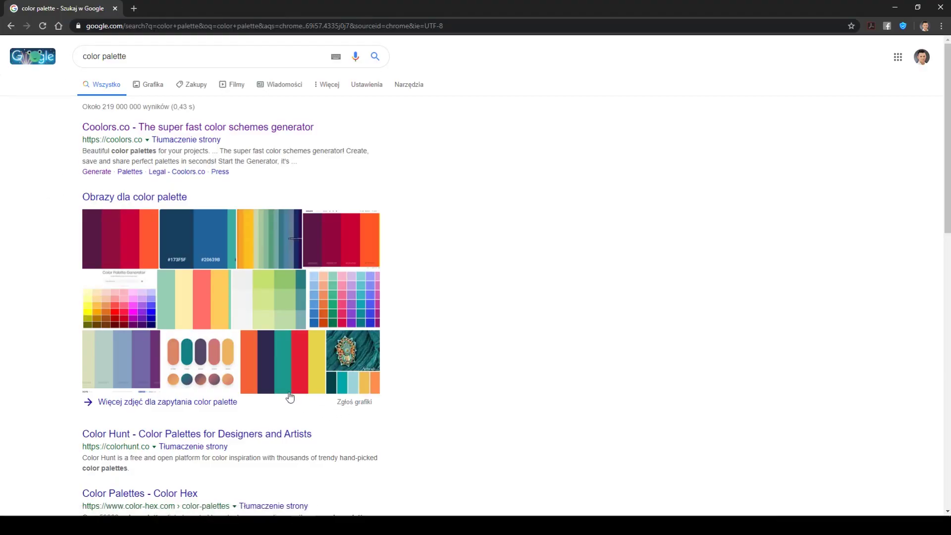
scroll(290, 398, down, 6)
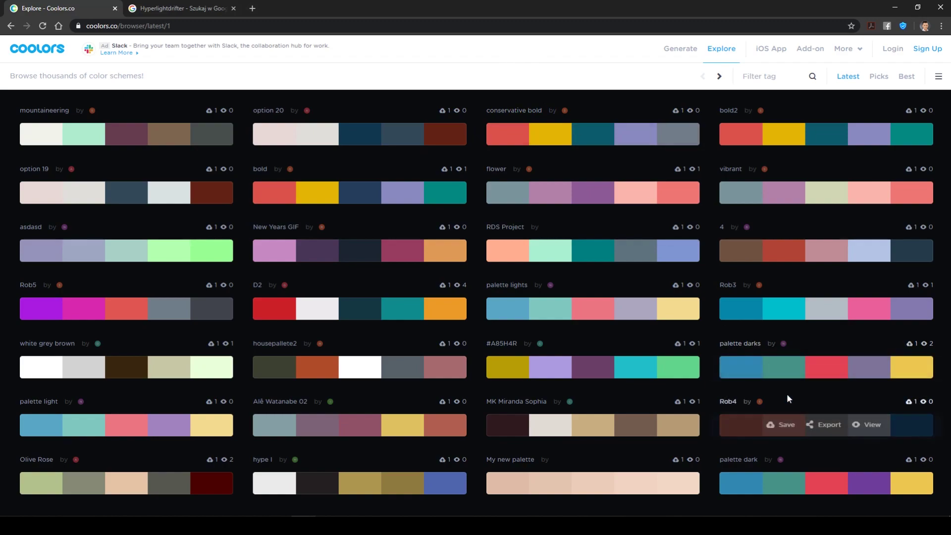
- Open the palette darks scheme (#3188B1 to #EDC850) in the Coolors generator
mouse_move(854, 351)
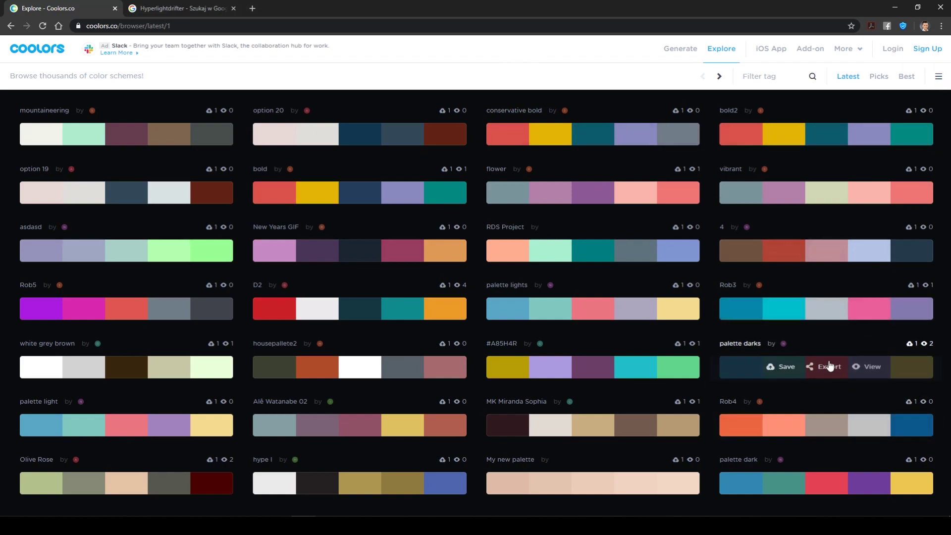
mouse_move(844, 406)
click(829, 371)
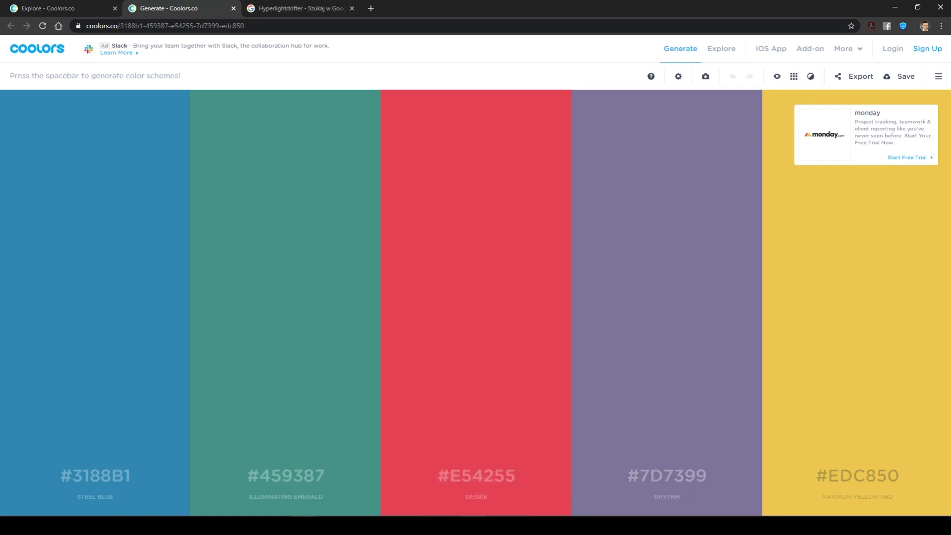
- Return to Photoshop and clear the old sprite from Warstwa 1
click(474, 525)
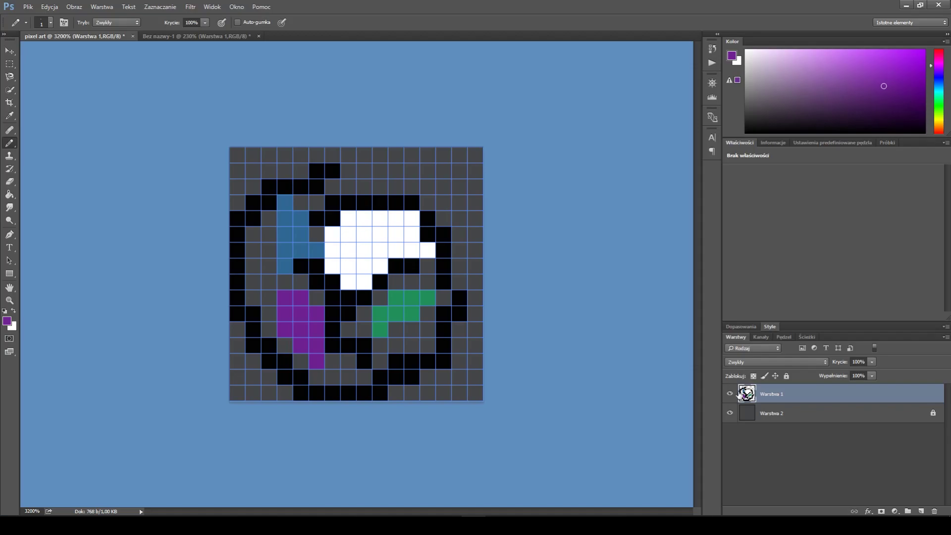
click(731, 414)
click(731, 413)
key(alt+Tab)
click(473, 525)
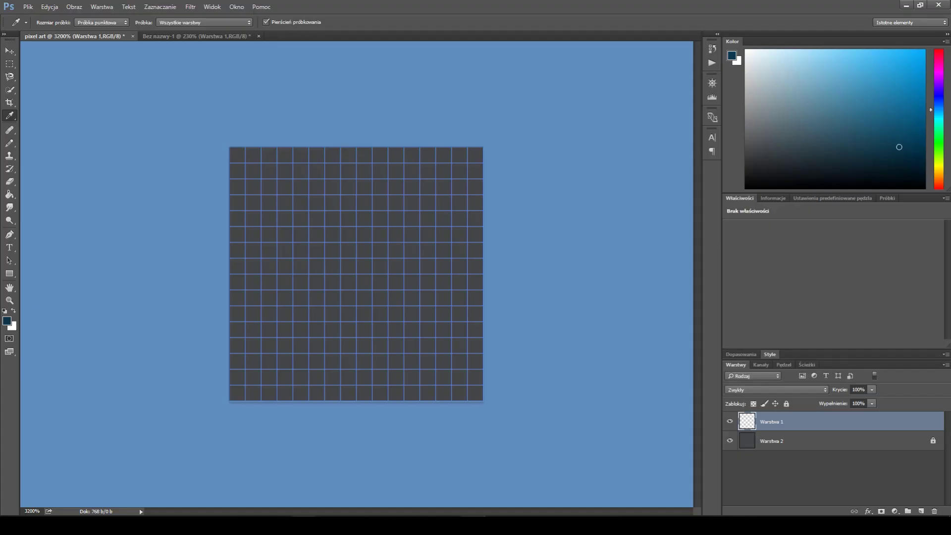
mouse_move(303, 525)
- Copy hex 3188B1 from Coolors and paste it as Photoshop's foreground colour
key(alt+Tab)
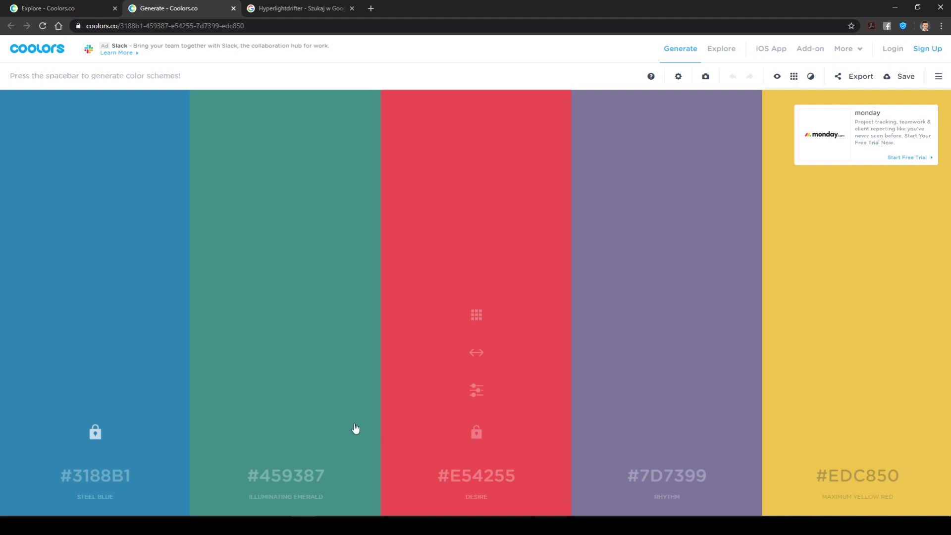
right_click(110, 477)
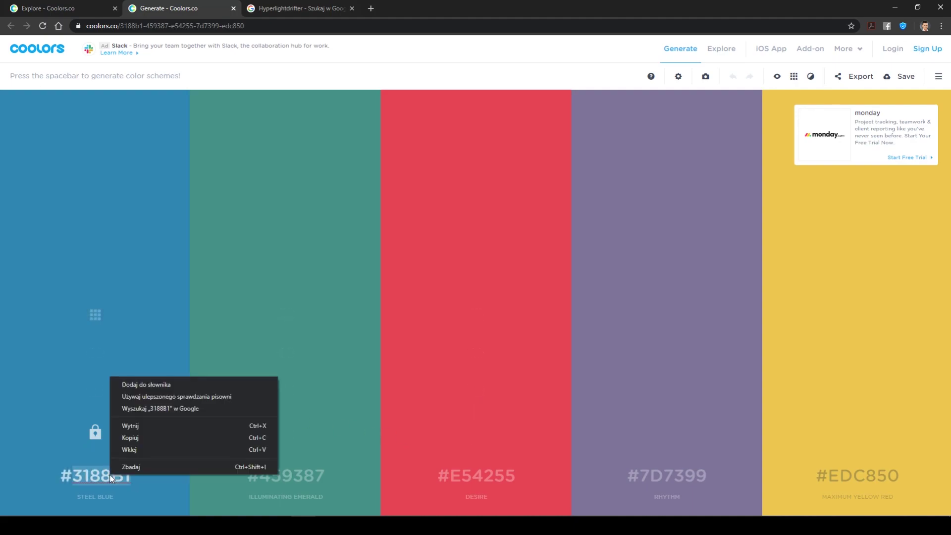
click(144, 440)
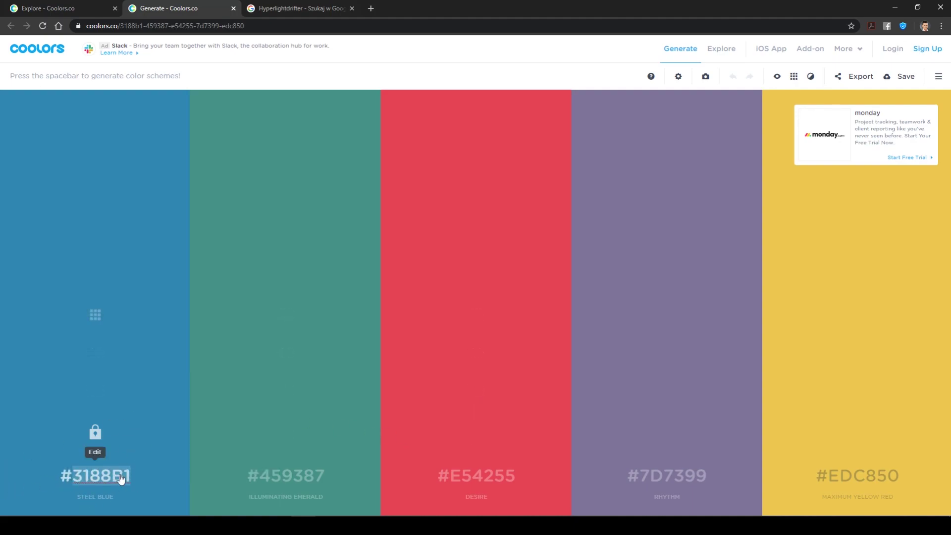
click(474, 525)
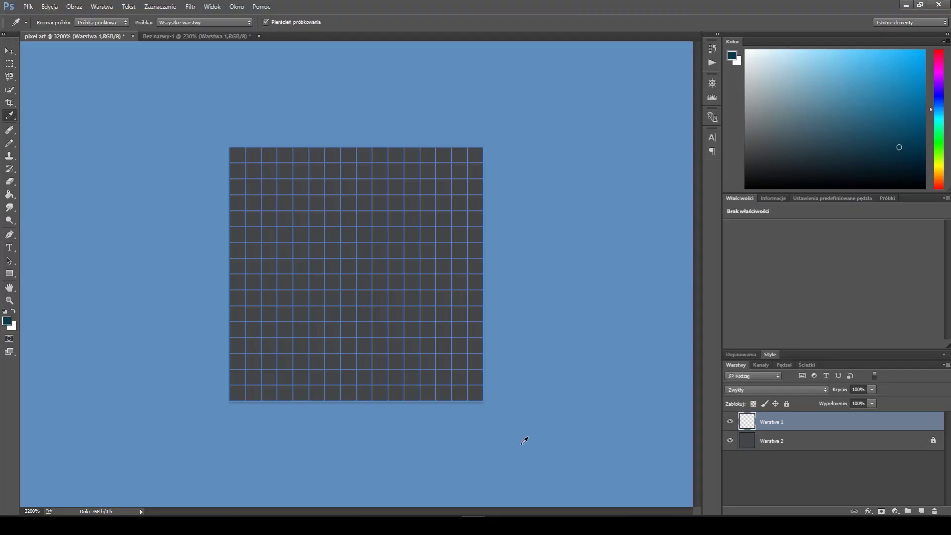
click(737, 55)
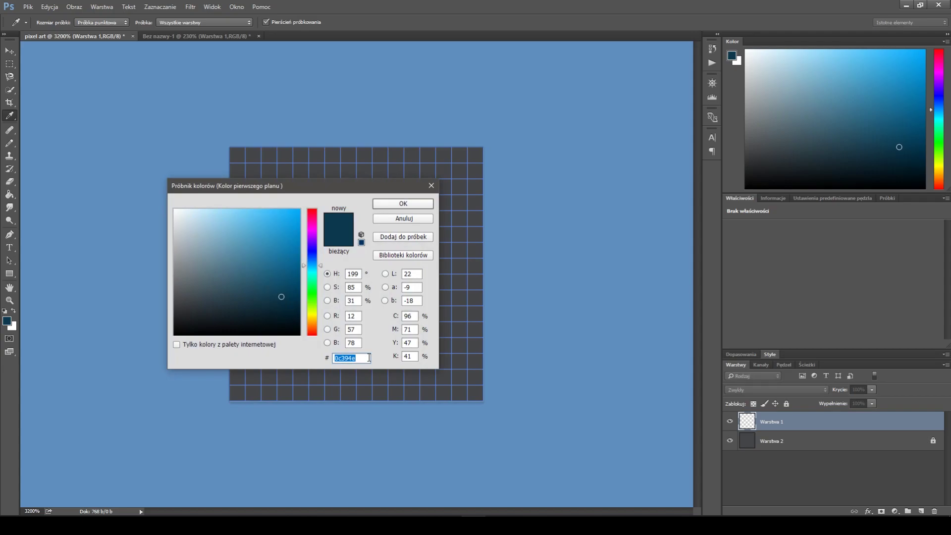
key(ctrl+v)
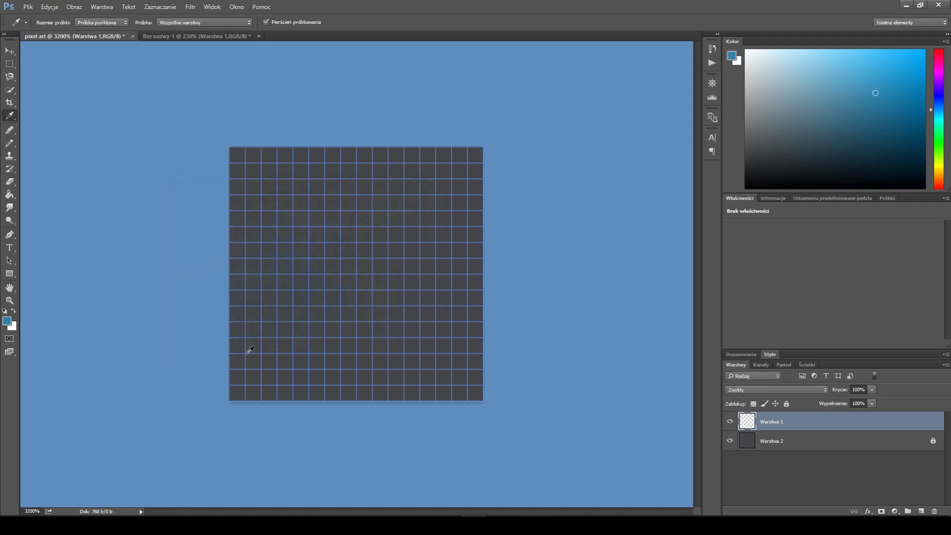
- Paint a 2×2 steel blue swatch in the canvas's top-left corner
click(9, 142)
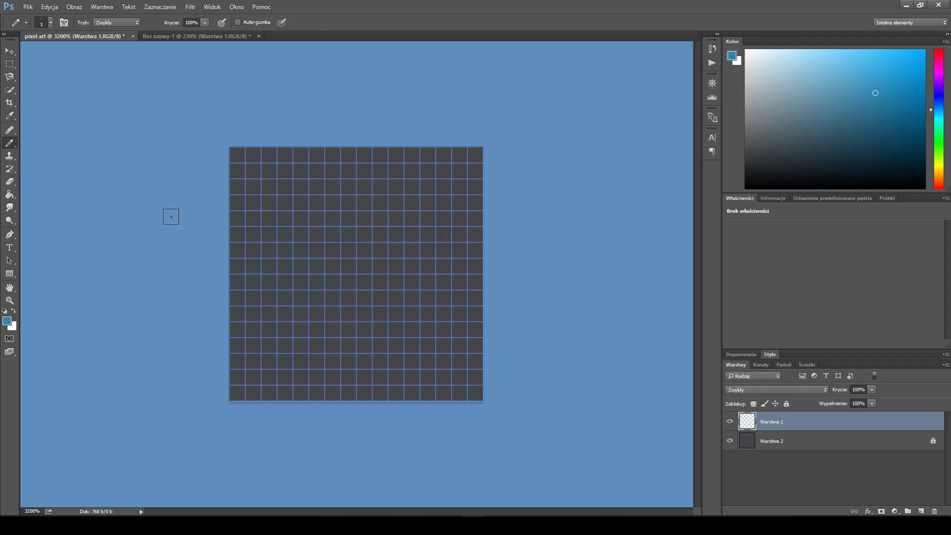
click(240, 152)
click(226, 152)
click(232, 161)
click(242, 164)
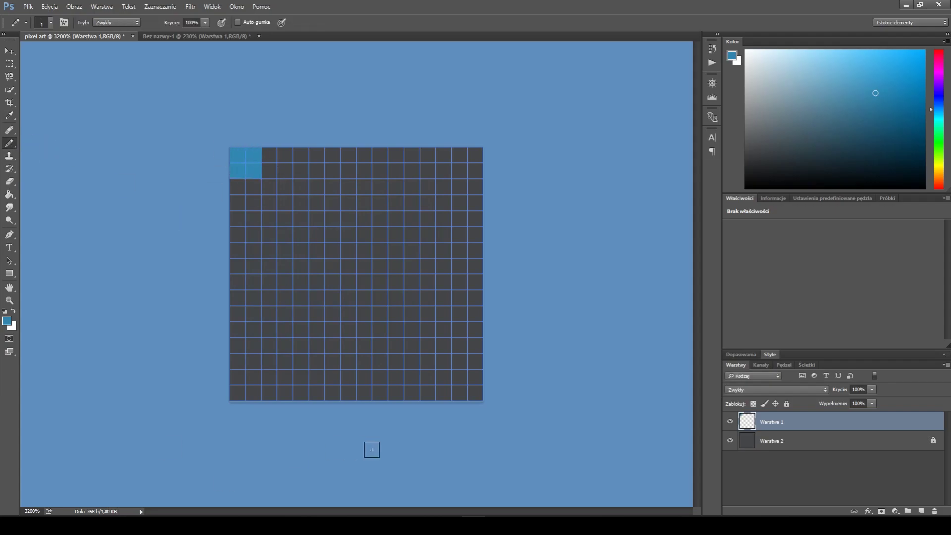
- Copy the purple hex 7D7399 from Coolors and set it as the foreground colour
click(304, 525)
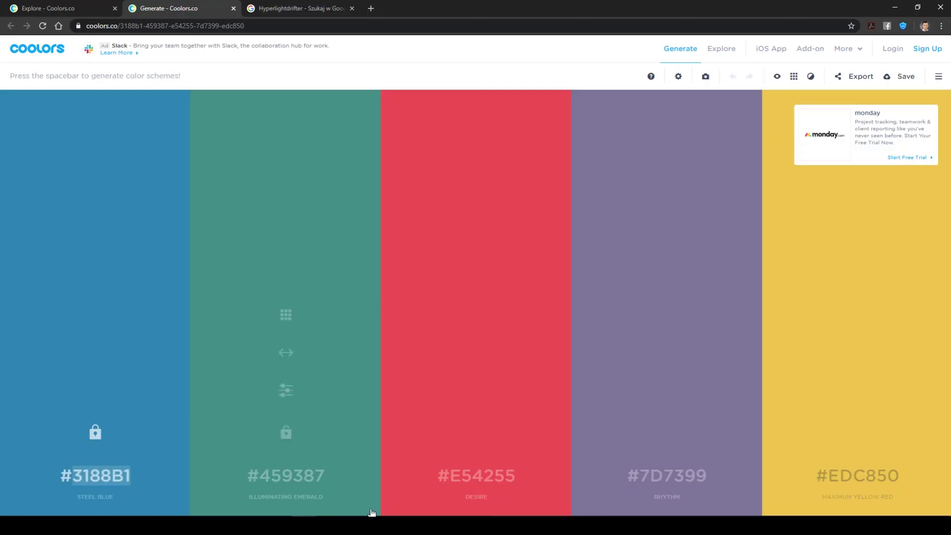
double_click(673, 483)
right_click(671, 480)
click(706, 439)
key(alt+Tab)
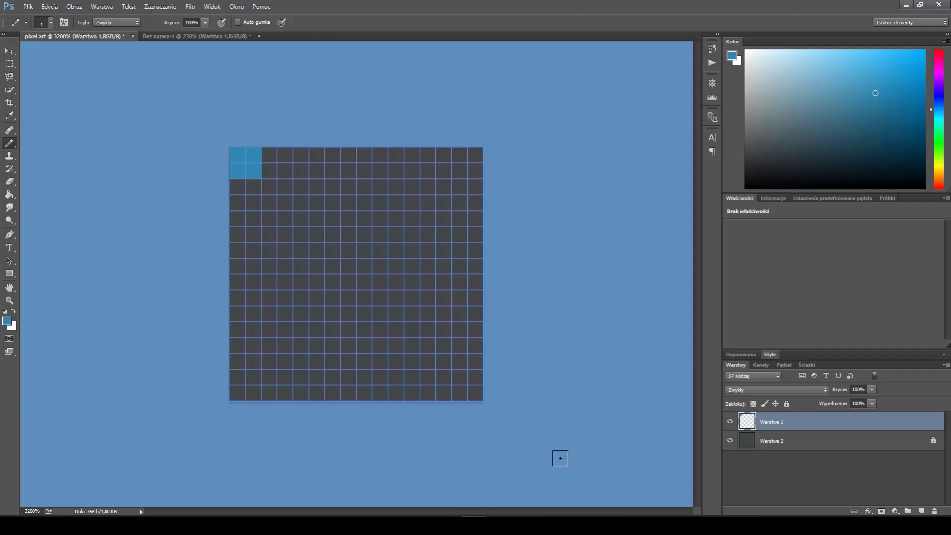
click(752, 70)
click(733, 58)
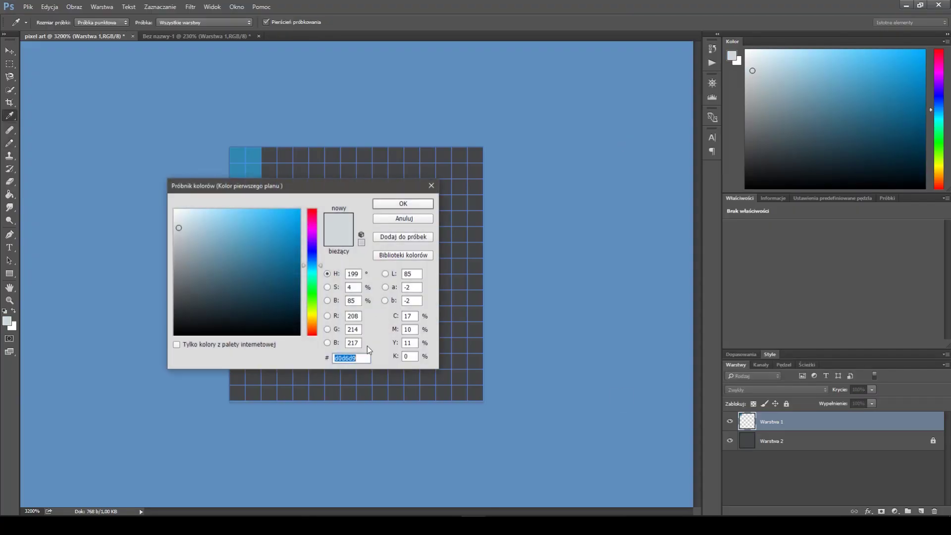
key(ctrl+v)
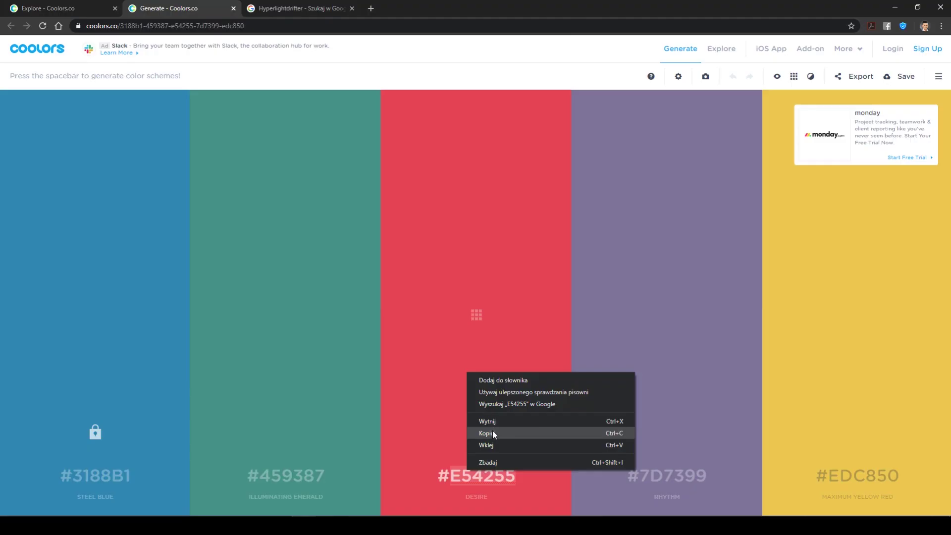
- Set the foreground to red E54255 and paint a 2×2 red swatch beside the purple
click(492, 431)
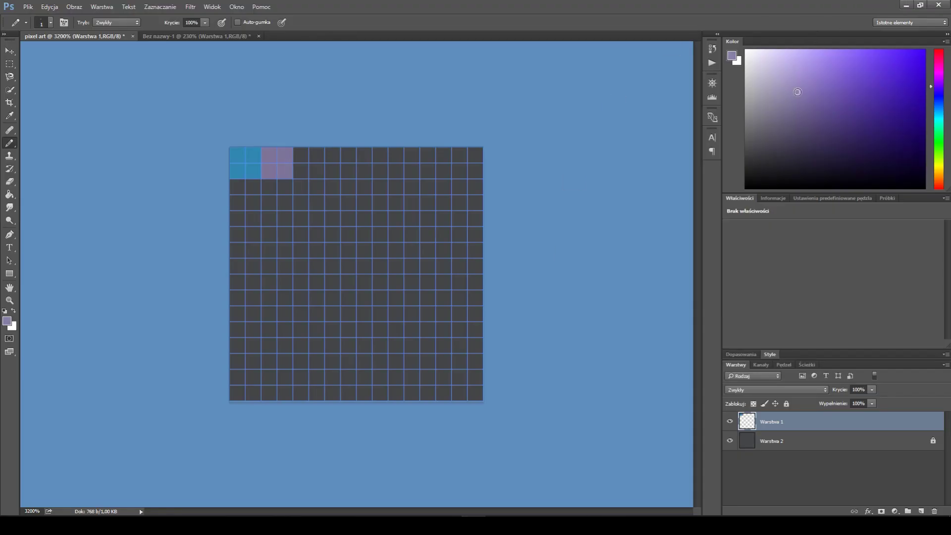
click(733, 55)
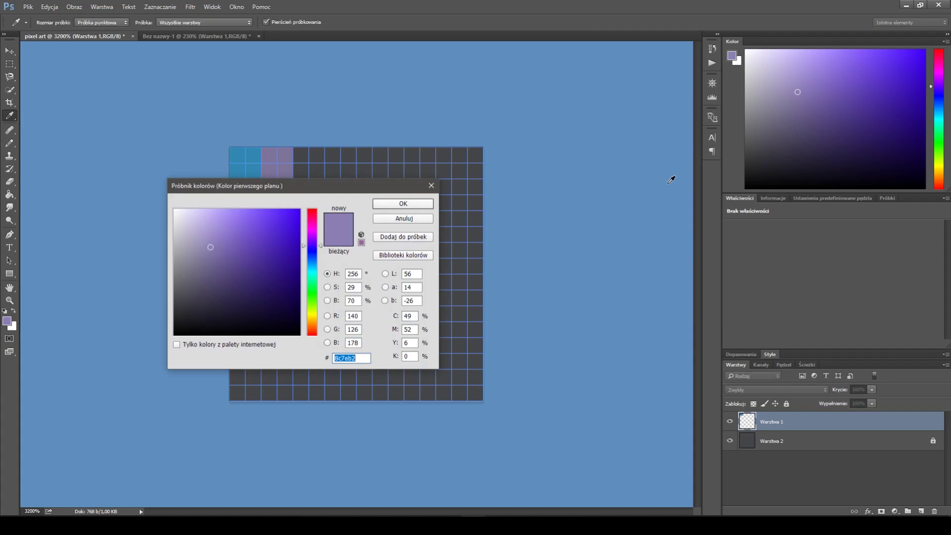
key(ctrl+v)
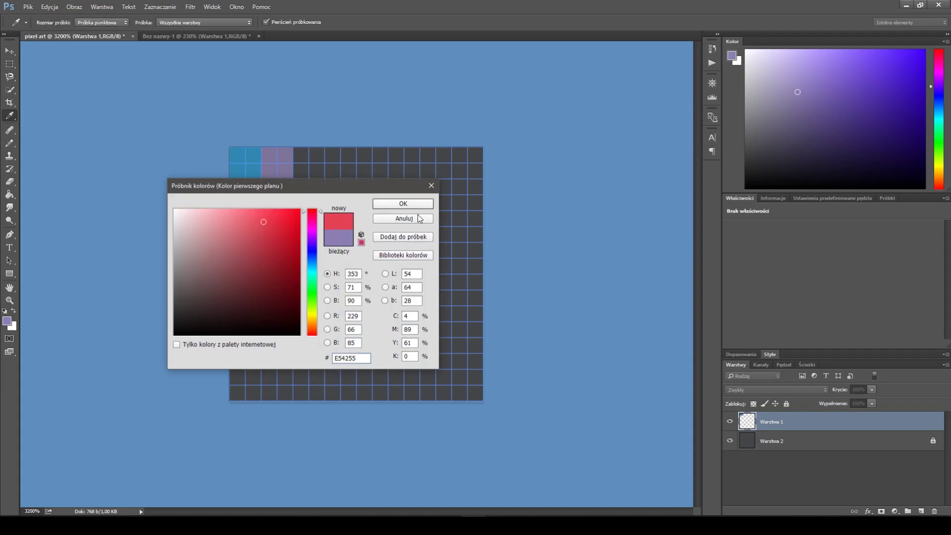
click(403, 203)
key(b)
drag(298, 169, 299, 151)
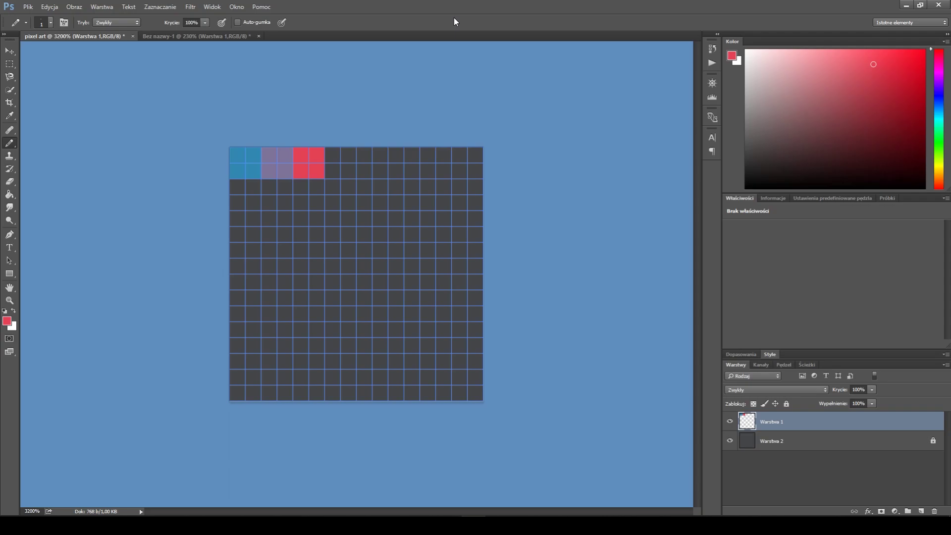
- Reset the colour to black and pencil the drawer's left, top and right edges
key(i)
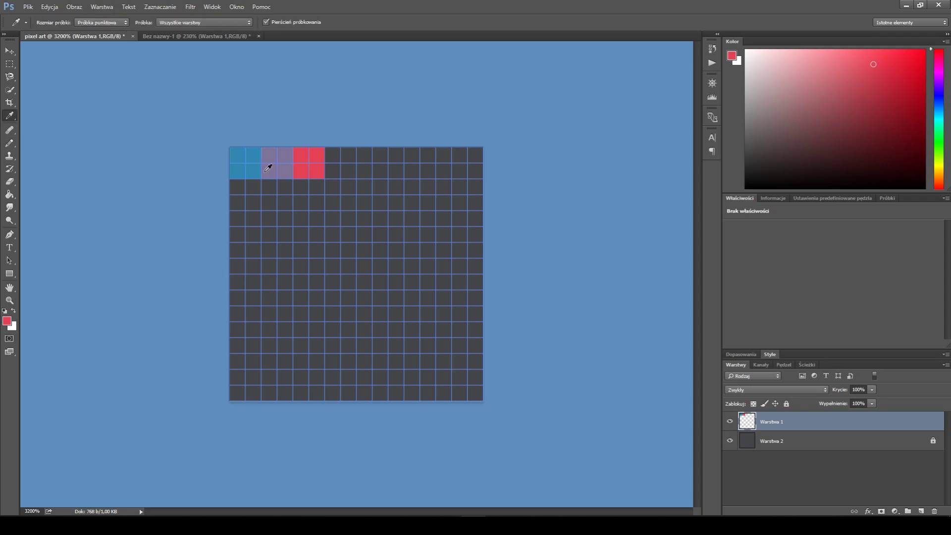
key(d)
click(10, 142)
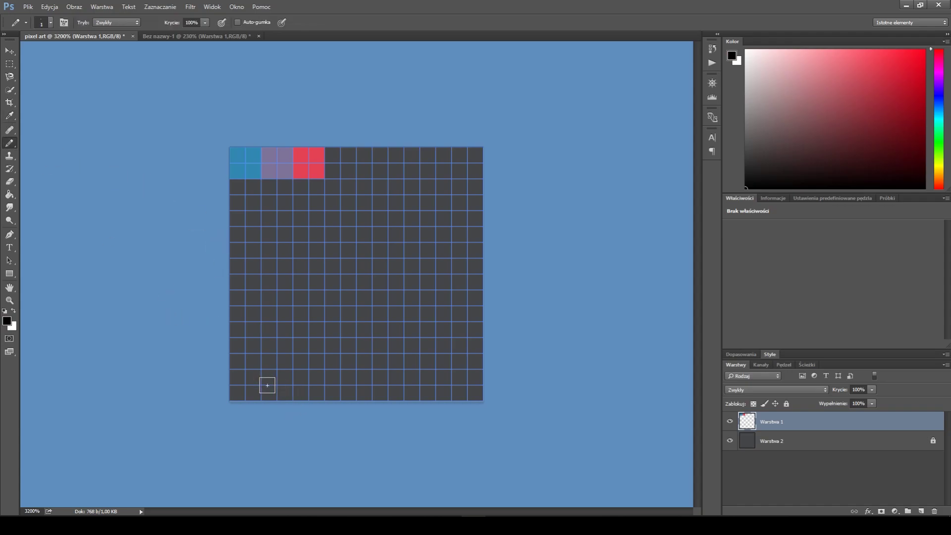
drag(267, 391, 268, 185)
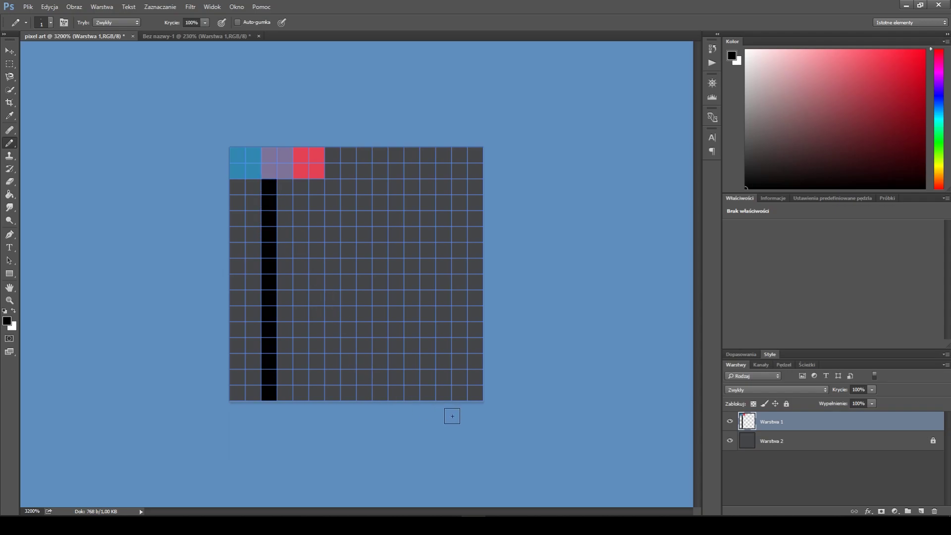
mouse_move(434, 394)
mouse_down()
mouse_move(438, 174)
mouse_move(438, 196)
mouse_move(432, 185)
mouse_move(394, 178)
mouse_move(283, 184)
mouse_up()
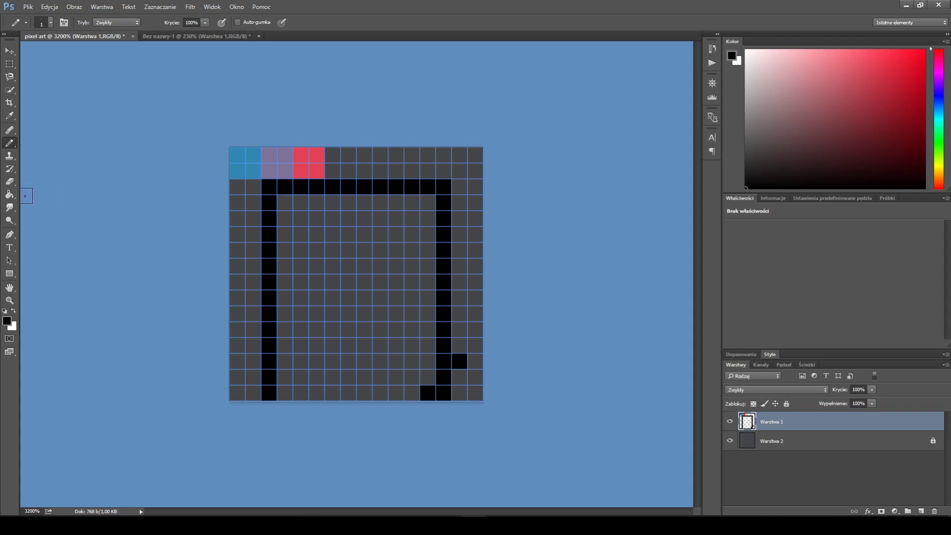
- Erase the stray black pixel at the frame's bottom right using a Pencil-mode Eraser
key(e)
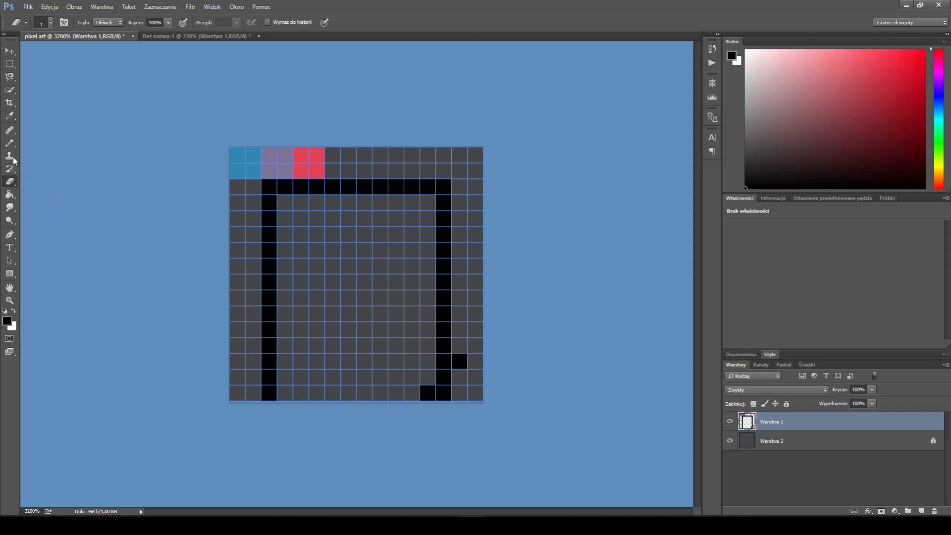
click(107, 23)
click(104, 37)
click(428, 393)
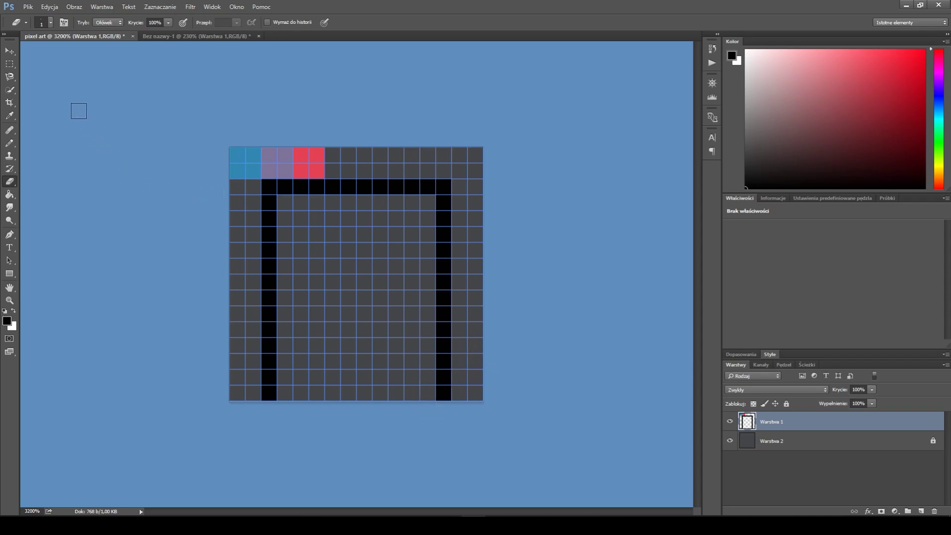
- Pencil the black bottom edge plus lower and upper dividers, undoing two misplaced strokes
click(9, 144)
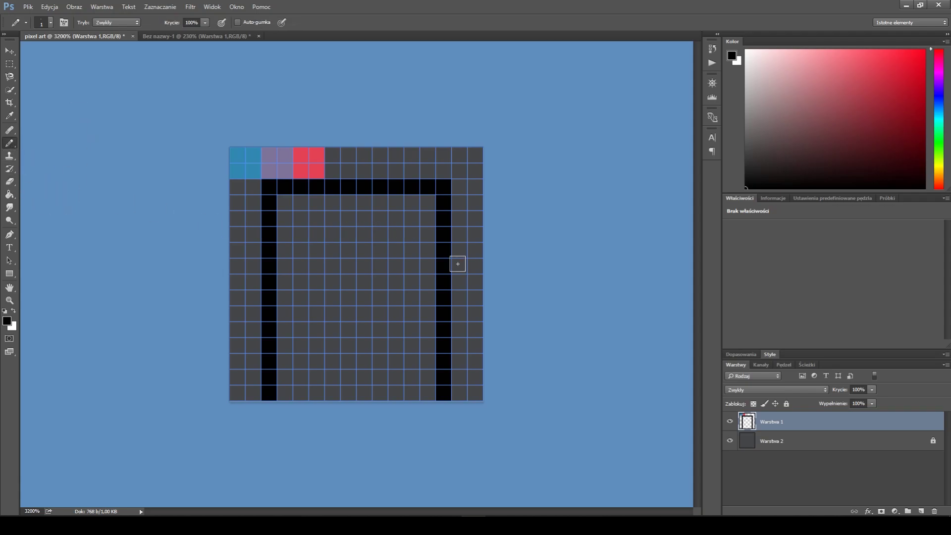
drag(280, 377, 431, 376)
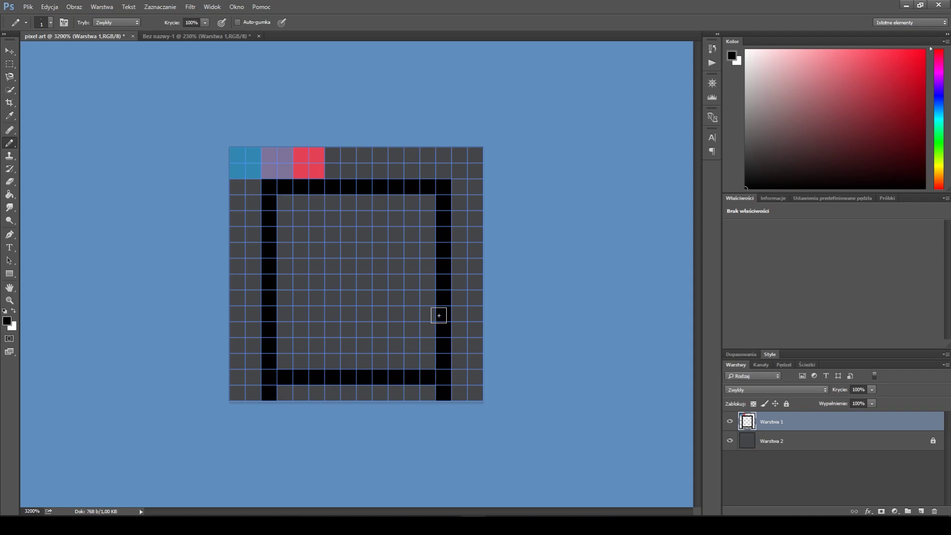
drag(430, 329, 410, 329)
key(ctrl+z)
drag(429, 299, 365, 328)
key(ctrl+z)
mouse_move(444, 310)
mouse_down()
mouse_move(402, 321)
mouse_move(274, 314)
mouse_up()
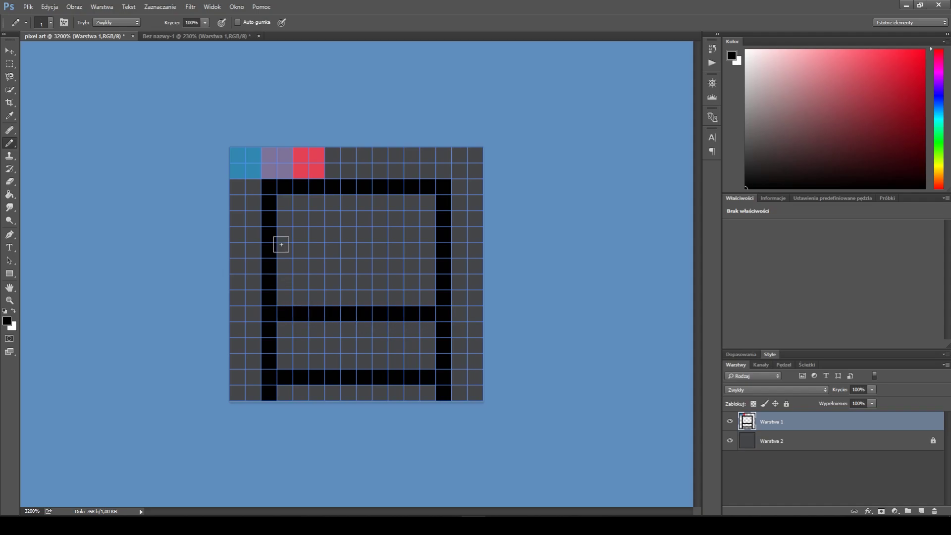
mouse_move(277, 250)
mouse_down()
mouse_move(308, 263)
mouse_move(425, 270)
mouse_up()
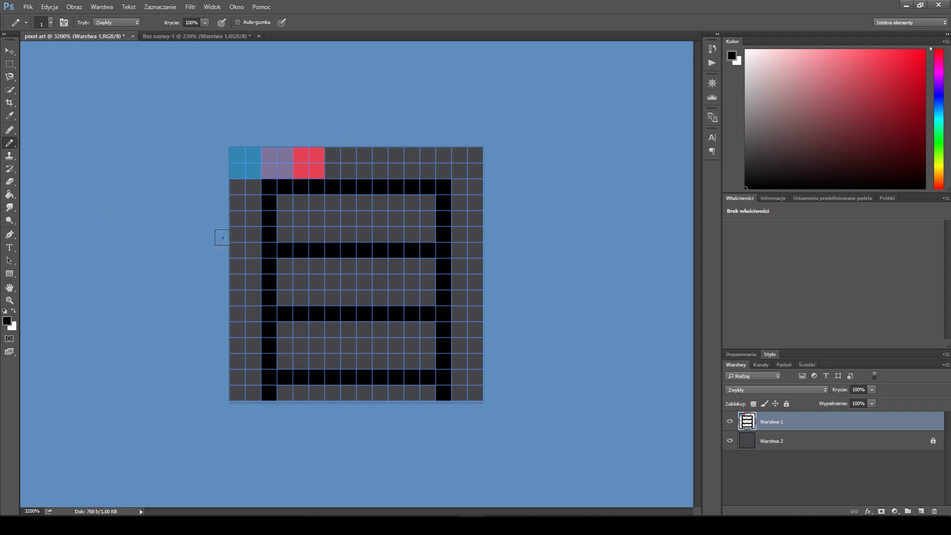
- Fill the three drawer panels with the sampled purple swatch colour
click(9, 115)
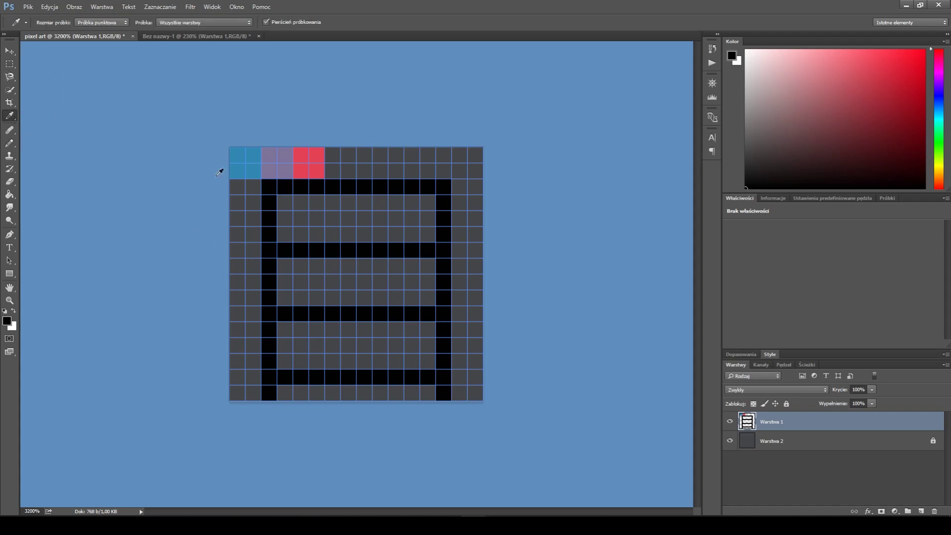
click(287, 156)
click(10, 195)
click(333, 218)
click(333, 282)
click(333, 345)
- Paint pairs of red handles on the drawer fronts
click(9, 115)
click(309, 164)
click(9, 143)
drag(316, 219, 303, 218)
drag(399, 281, 411, 282)
drag(411, 345, 397, 342)
- Try a blue outline fill with the background hidden, undo it, and pick grey
click(9, 116)
click(249, 164)
click(10, 195)
click(300, 251)
click(730, 440)
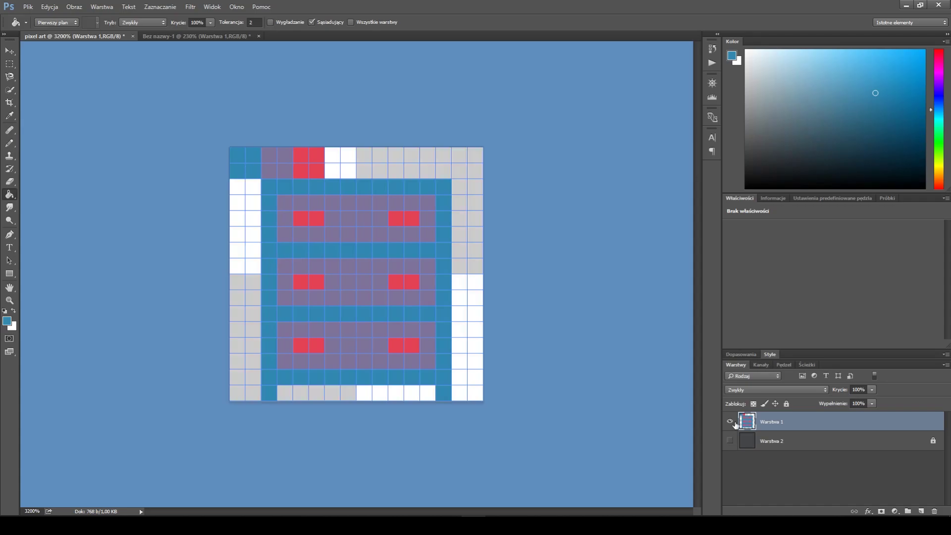
key(ctrl+z)
click(754, 125)
key(f)
key(f)
key(f)
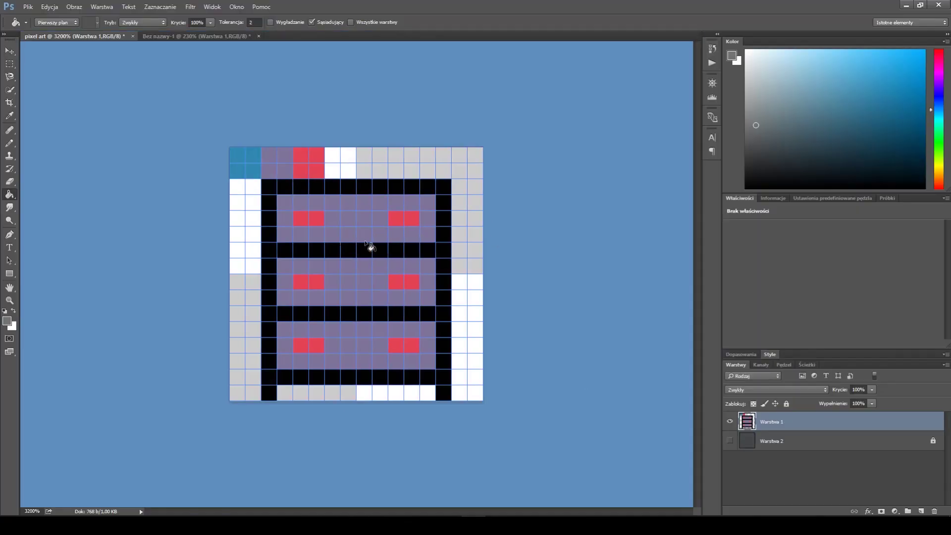
- Fill the three drawer panels grey, then recolour them with the blue swatch
click(366, 218)
click(366, 282)
click(367, 345)
click(10, 116)
click(248, 164)
key(g)
click(309, 203)
- Recolour the outline purple and fill the middle drawer panel red
click(333, 282)
key(i)
click(277, 164)
key(g)
click(317, 250)
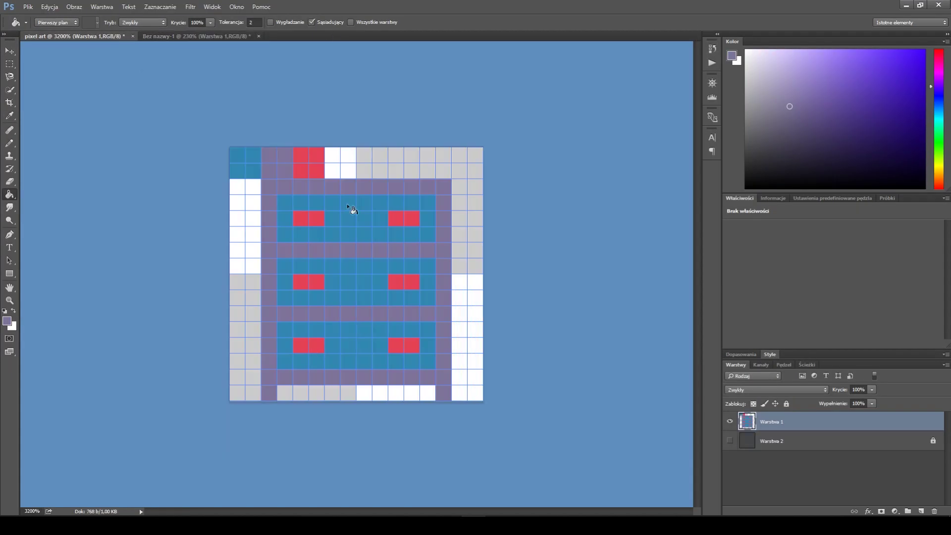
key(i)
click(320, 220)
key(g)
click(347, 282)
- Fill the top panel with a brighter red, show the background, and restore a black outline
click(7, 321)
click(261, 215)
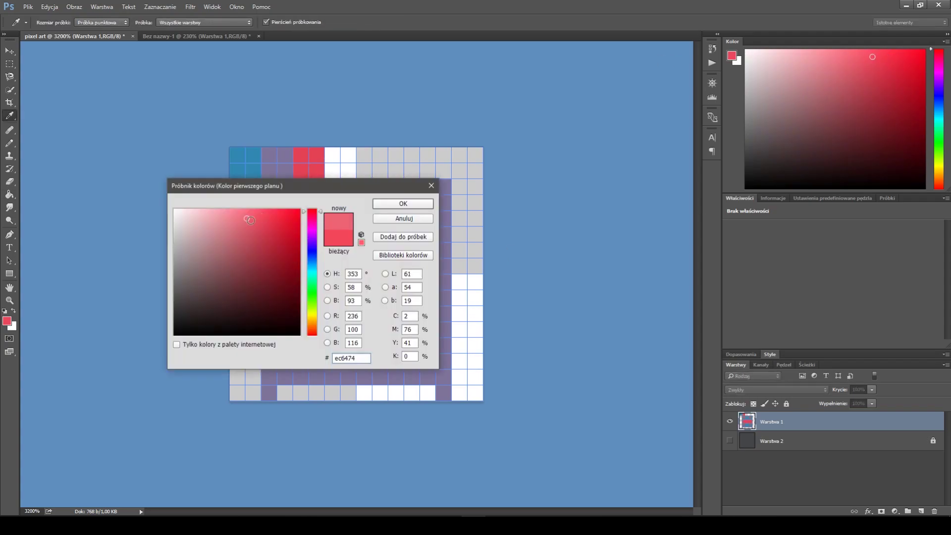
click(403, 203)
click(356, 219)
click(730, 441)
key(d)
click(325, 380)
- Refill the top and middle drawer panels with the blue swatch colour
key(i)
click(347, 331)
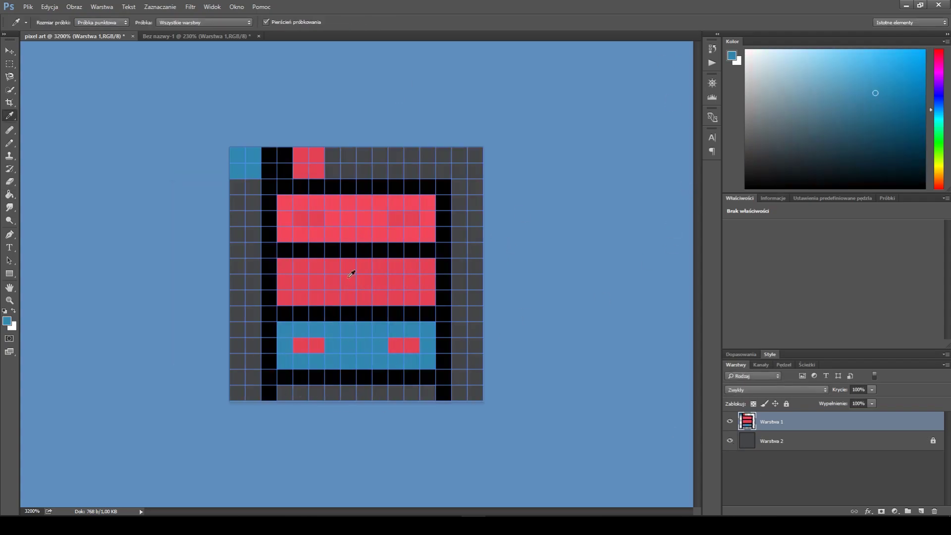
key(g)
click(349, 220)
click(357, 275)
- Select the whole drawer artwork and nudge it up one pixel
key(i)
drag(226, 143, 476, 430)
key(g)
key(h)
key(v)
key(Up)
key(ctrl+d)
- Fill the outline with a darker blue chosen from the panel colour
key(i)
click(428, 250)
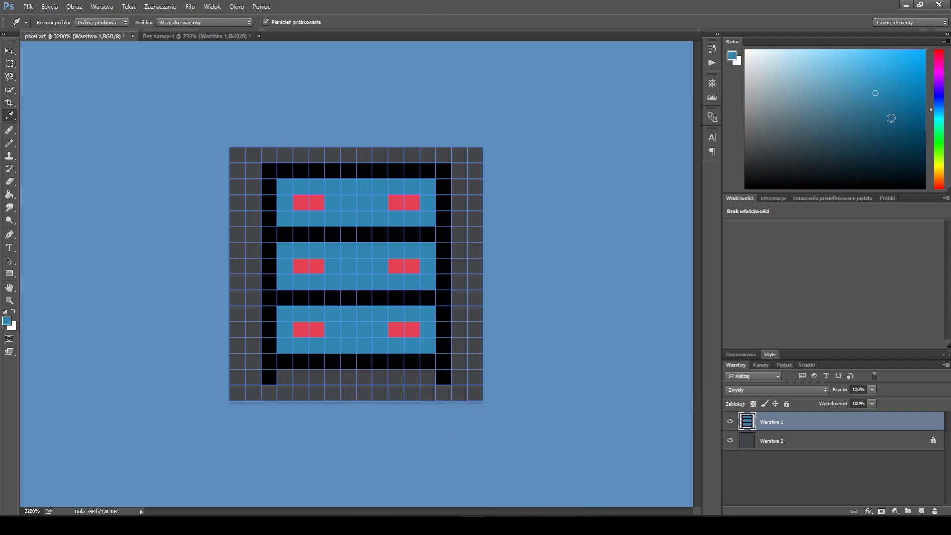
click(890, 122)
key(g)
click(444, 317)
- Step back through history, then redo the blue panels and dark teal outline
key(ctrl+alt+z)
key(ctrl+alt+z)
key(ctrl+alt+z)
key(ctrl+alt+z)
key(ctrl+alt+z)
key(ctrl+alt+z)
key(i)
key(g)
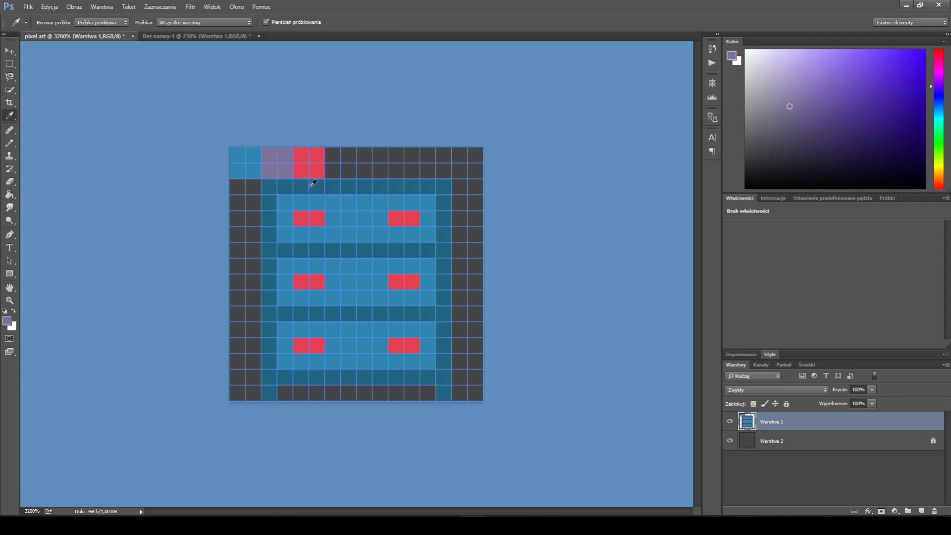
key(b)
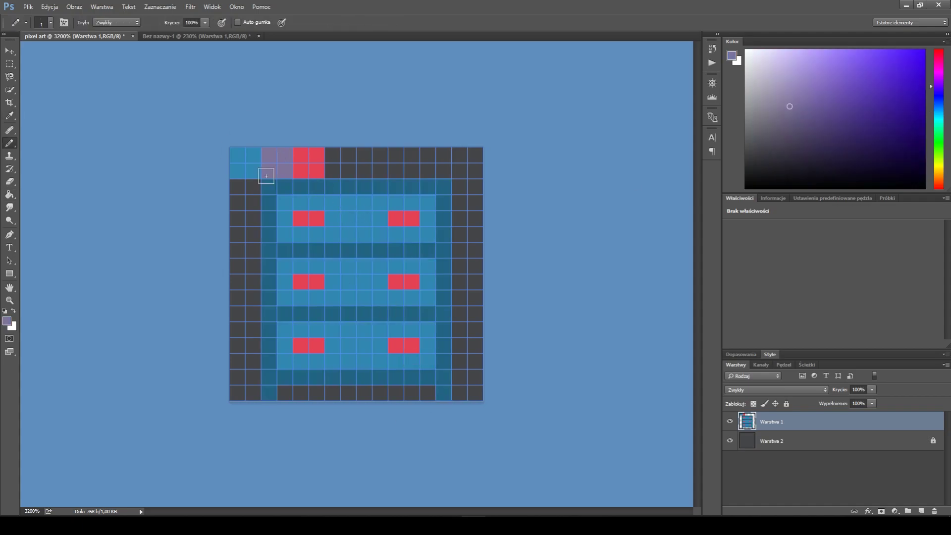
- Delete the palette swatches, nudge the art up, and hide background layer Warstwa 2
key(m)
mouse_move(342, 178)
mouse_down()
mouse_move(125, 117)
mouse_move(456, 423)
mouse_up()
key(Delete)
key(ctrl+Up)
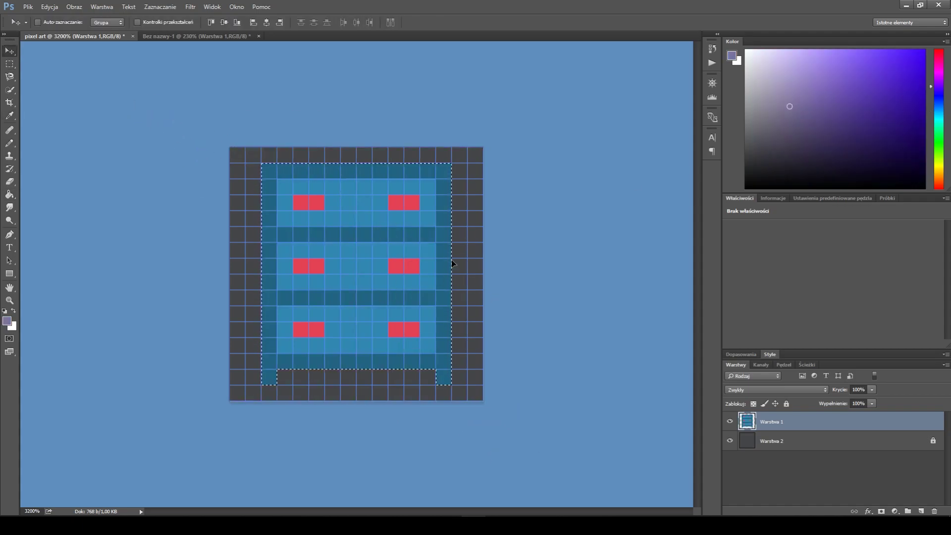
key(ctrl+d)
click(729, 441)
- Save as drawer.psd in the Unity project's Assets folder with Maximum Compatibility on
click(28, 6)
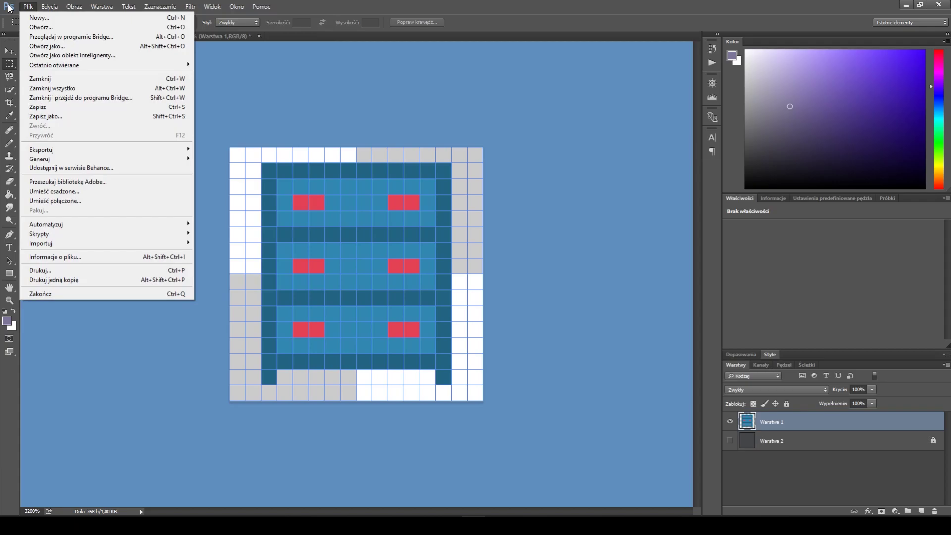
click(94, 116)
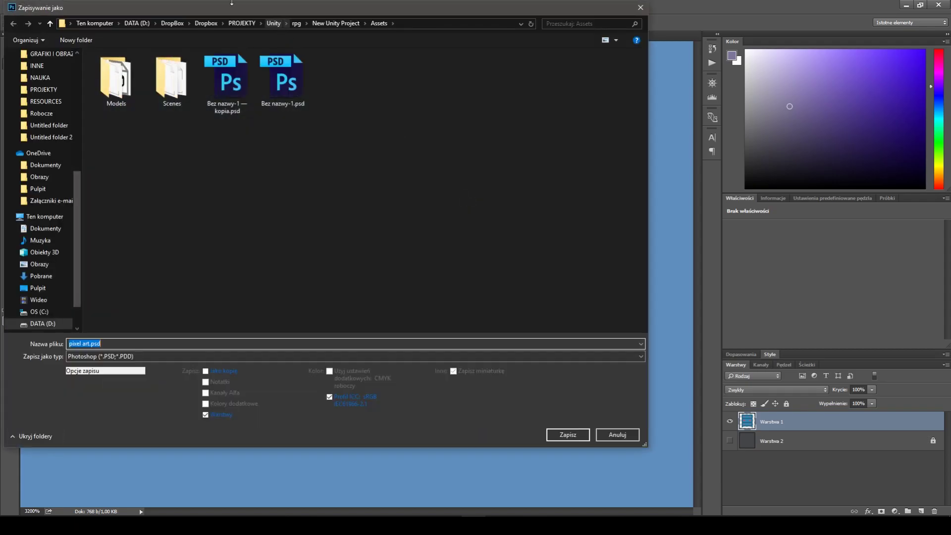
drag(215, 8, 497, 17)
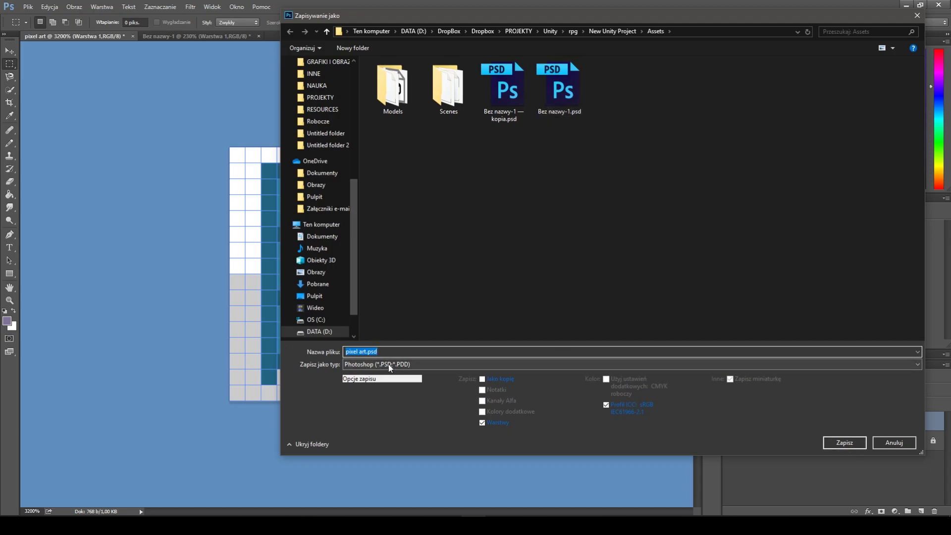
text(drawer)
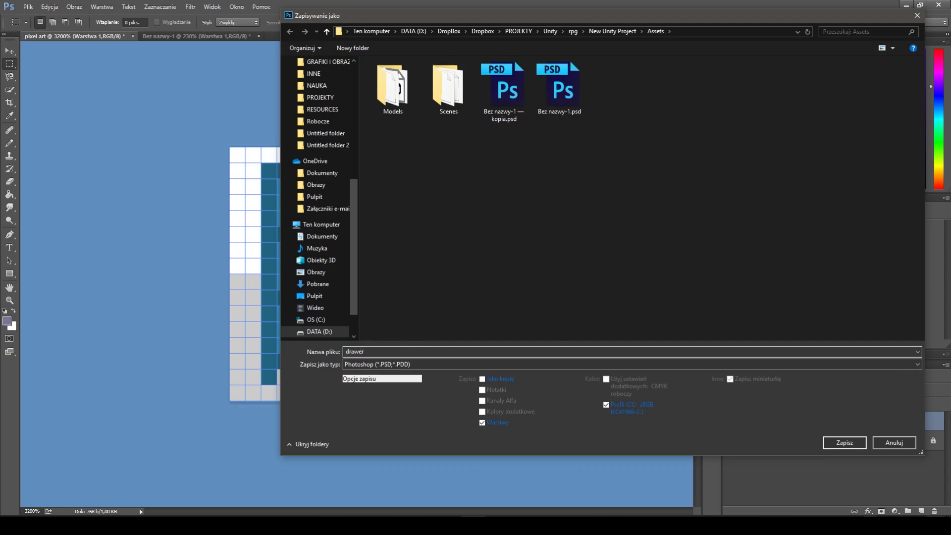
click(845, 443)
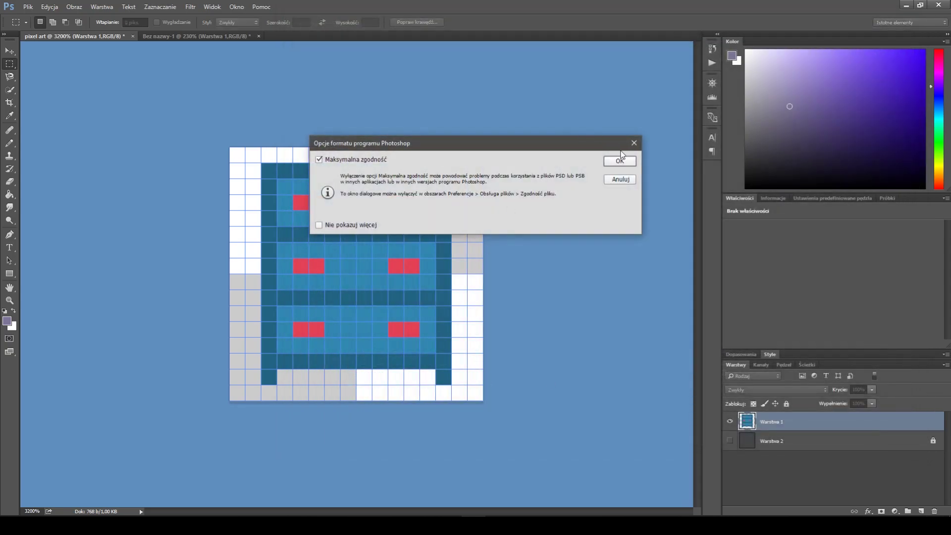
click(622, 159)
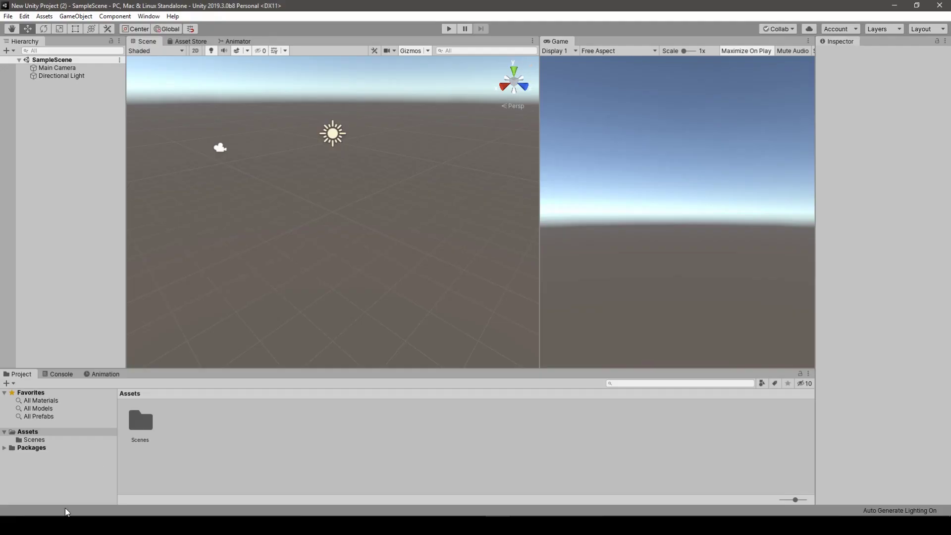
- Import drawer.psd from File Explorer into the Unity project's Assets
key(super+e)
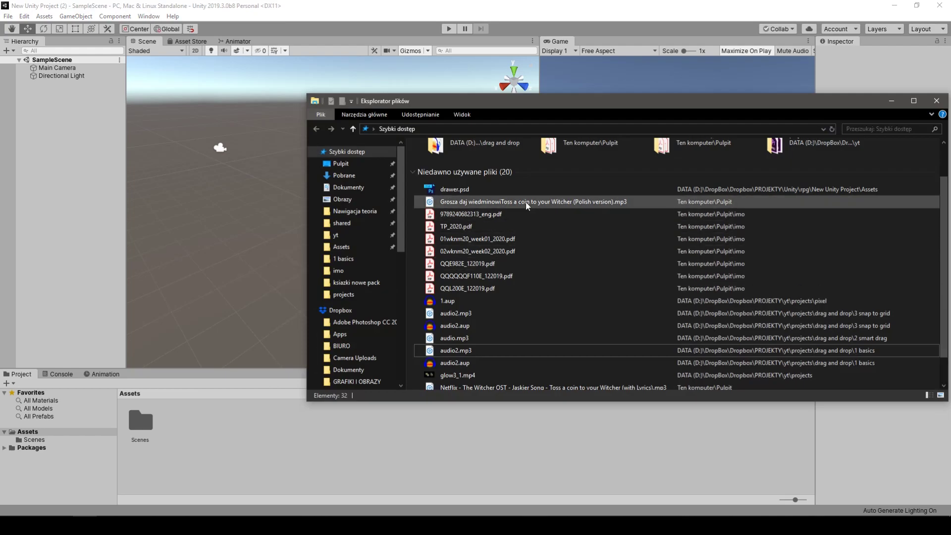
drag(470, 191, 238, 437)
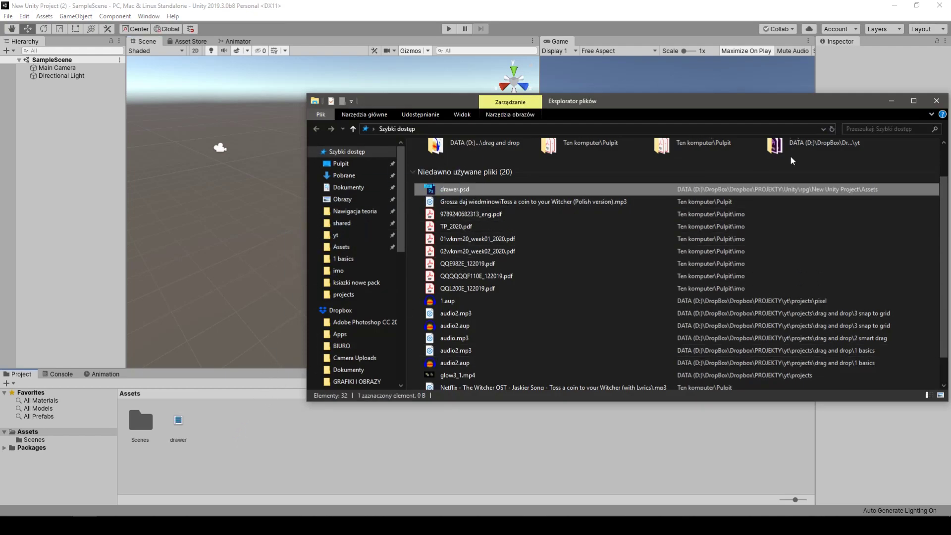
click(892, 101)
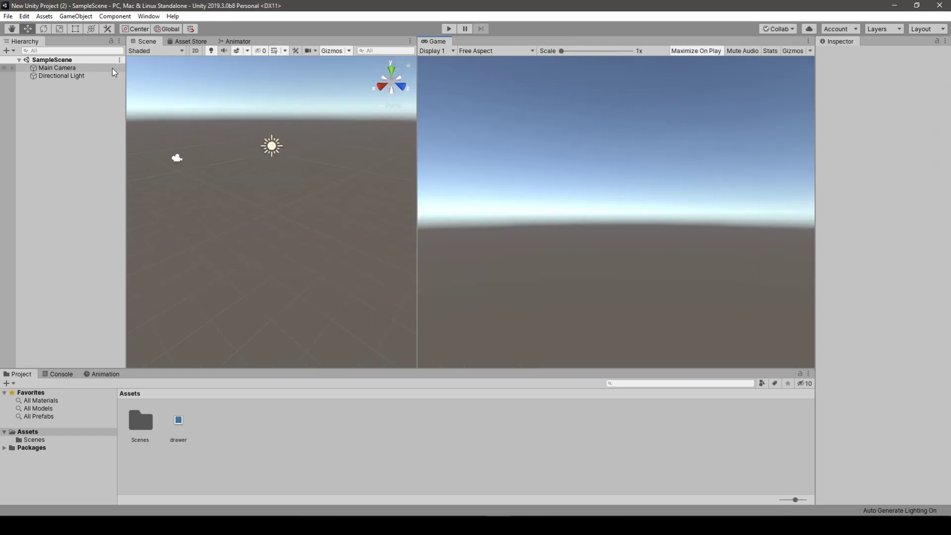
- Set the Main Camera's Clear Flags to Solid Color, leaving projection on Perspective
click(57, 68)
click(913, 149)
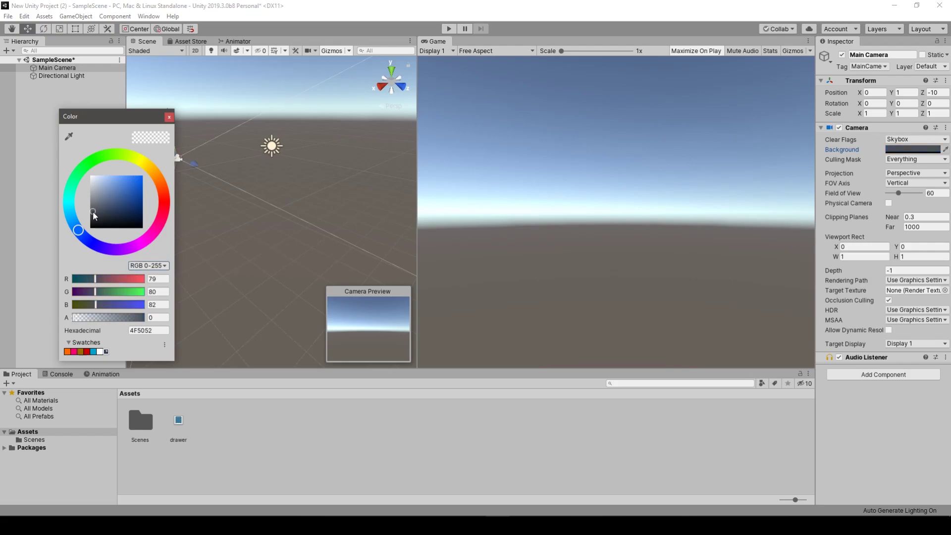
key(Escape)
click(917, 139)
click(915, 160)
click(916, 173)
click(906, 194)
click(897, 173)
click(898, 184)
- Switch the Scene view to 2D and add a new 2D Sprite object from the Hierarchy
click(195, 51)
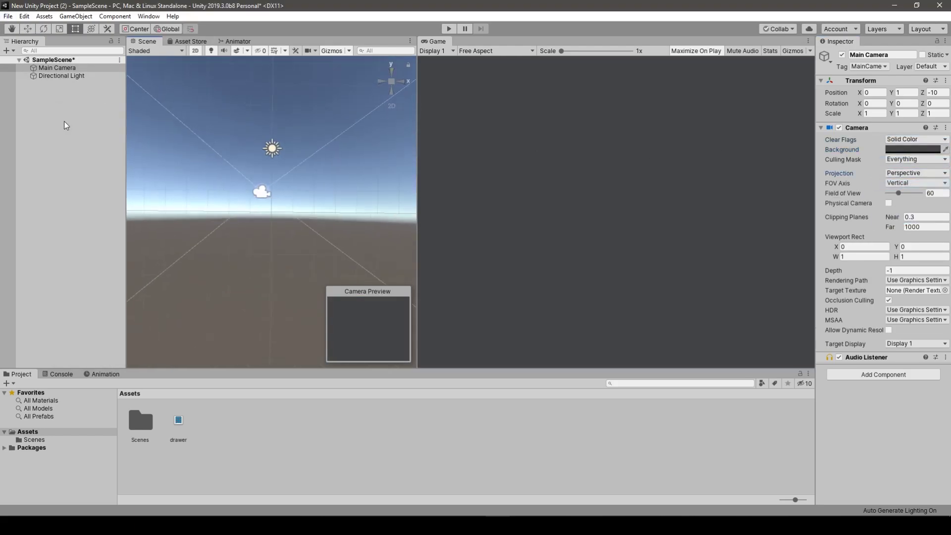
right_click(65, 117)
mouse_move(99, 232)
click(227, 233)
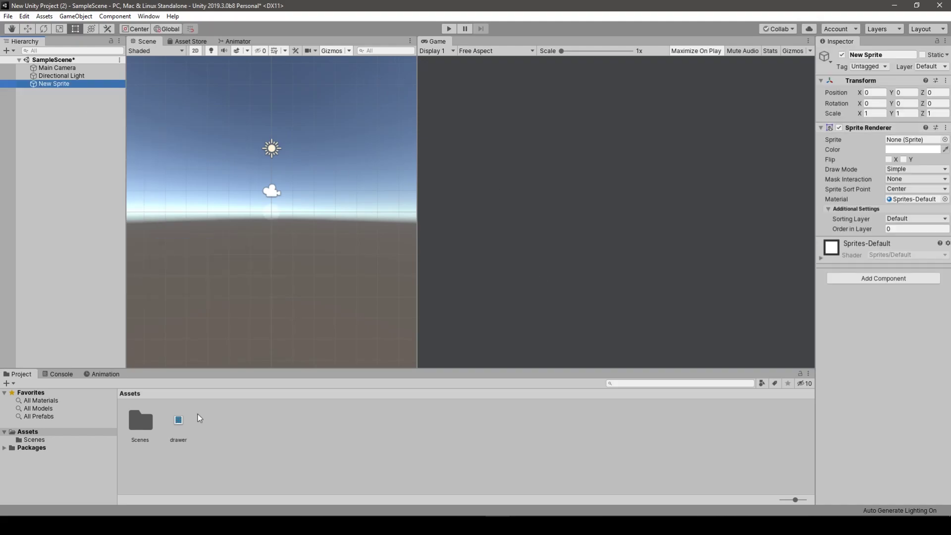
- Set drawer's Texture Type to Sprite (2D and UI) and assign it to New Sprite's Sprite field
click(179, 421)
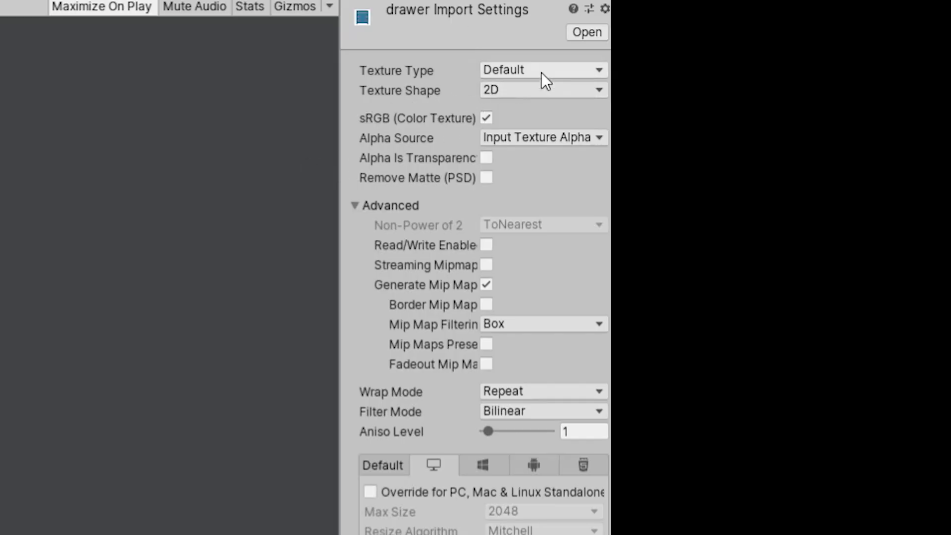
click(545, 71)
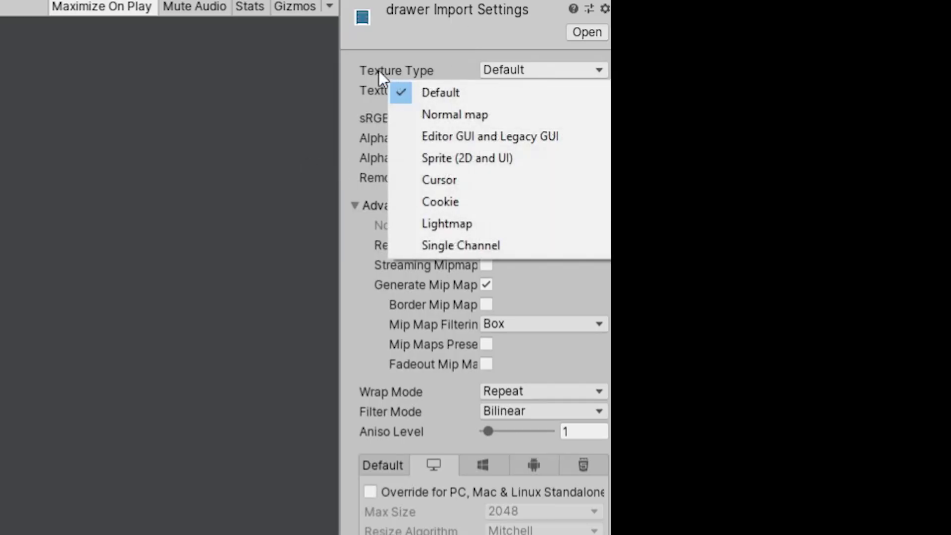
click(504, 160)
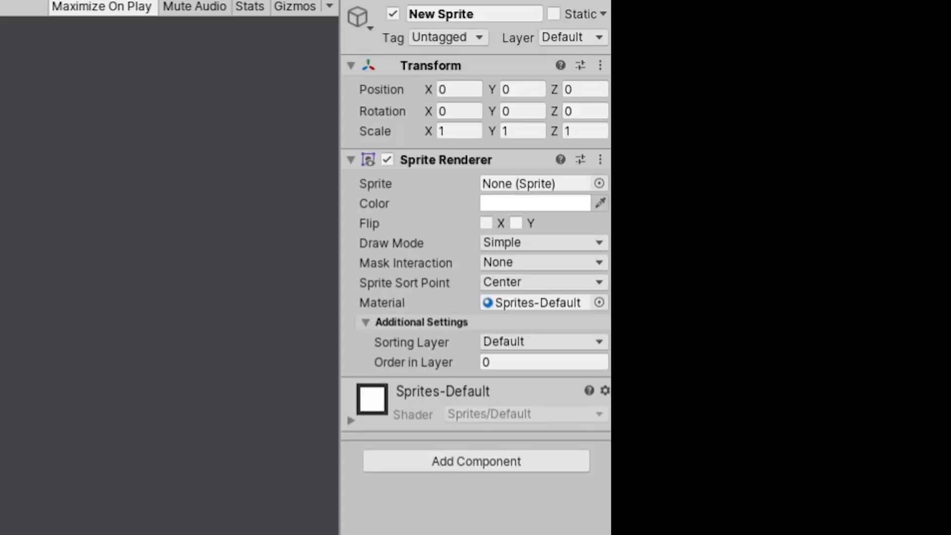
click(601, 183)
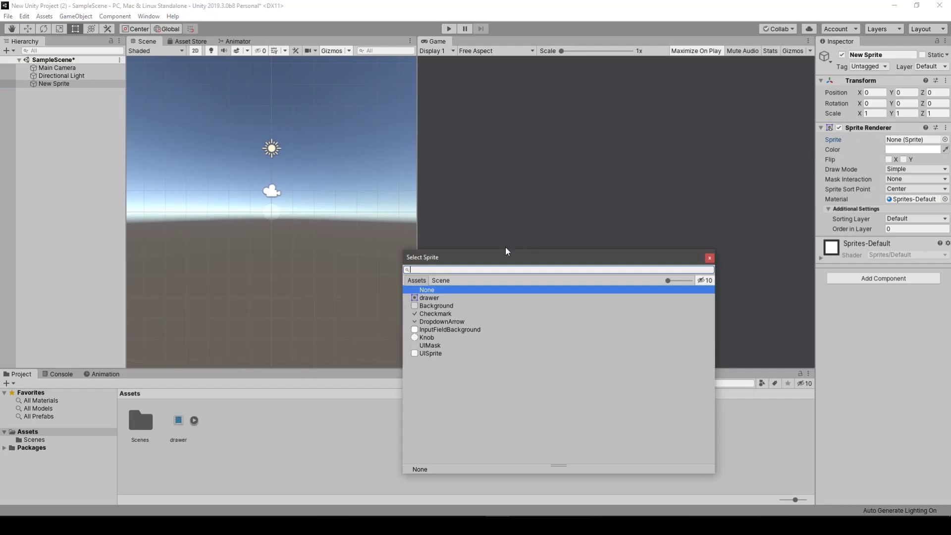
double_click(429, 298)
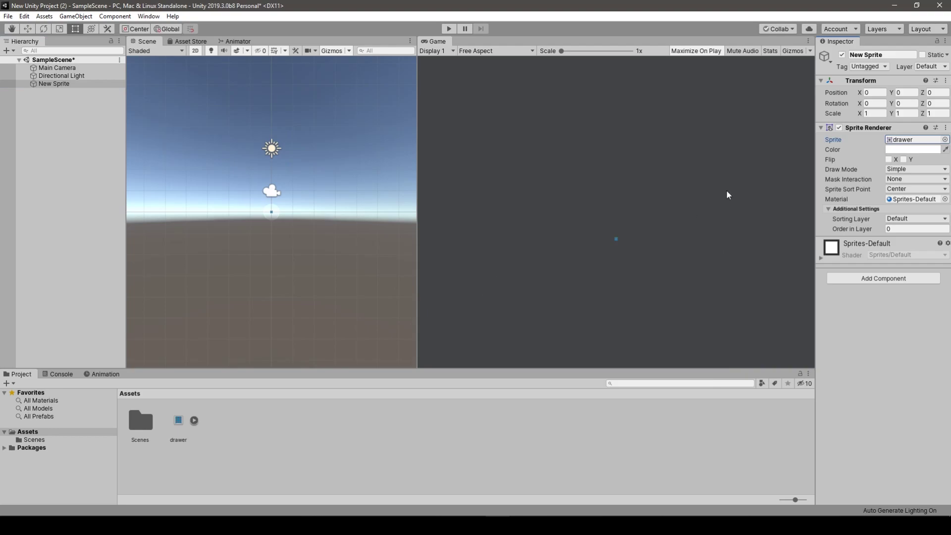
- Set New Sprite's Transform Scale X and Scale Y both to 20
click(870, 114)
text(1)
key(BackSpace)
text(20)
key(Tab)
text(20)
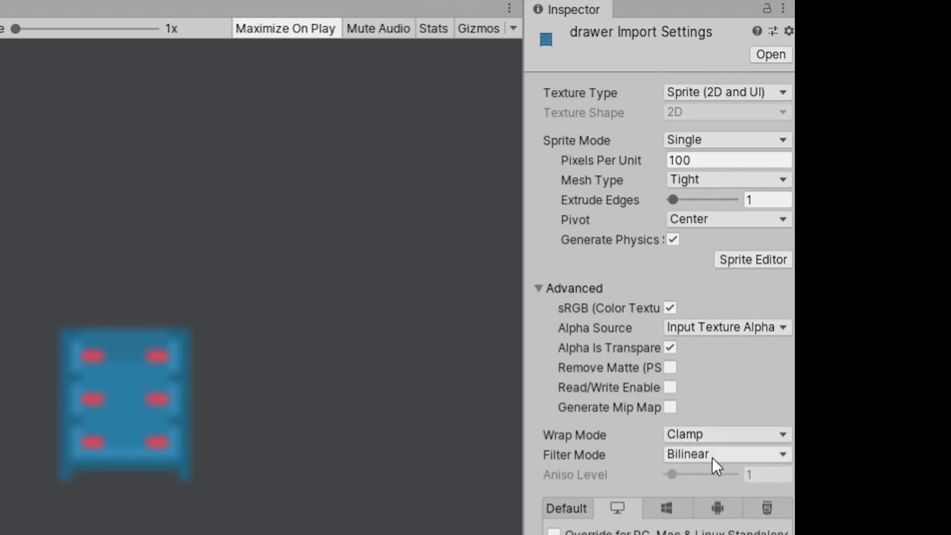
- Change drawer's Filter Mode to Point (no filter) so the pixels render crisp
click(713, 458)
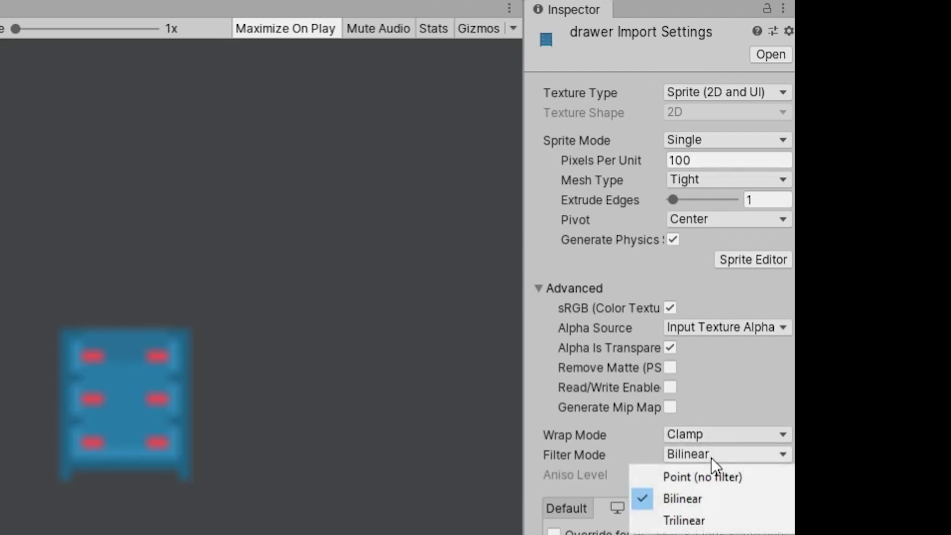
click(705, 483)
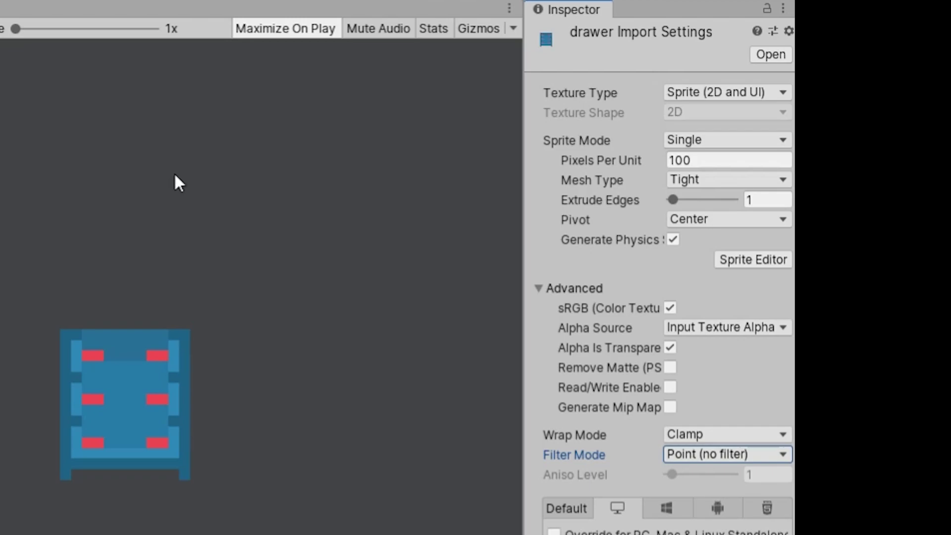
click(670, 460)
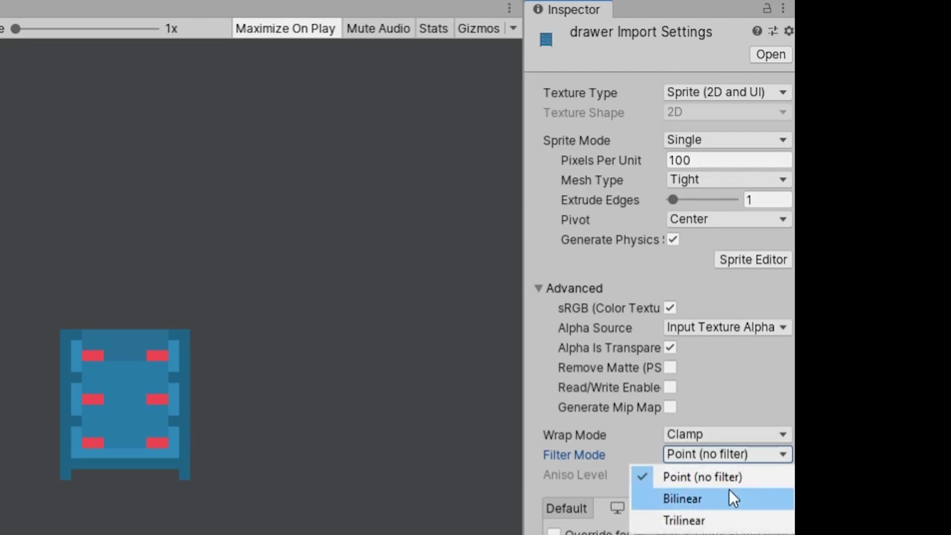
key(Escape)
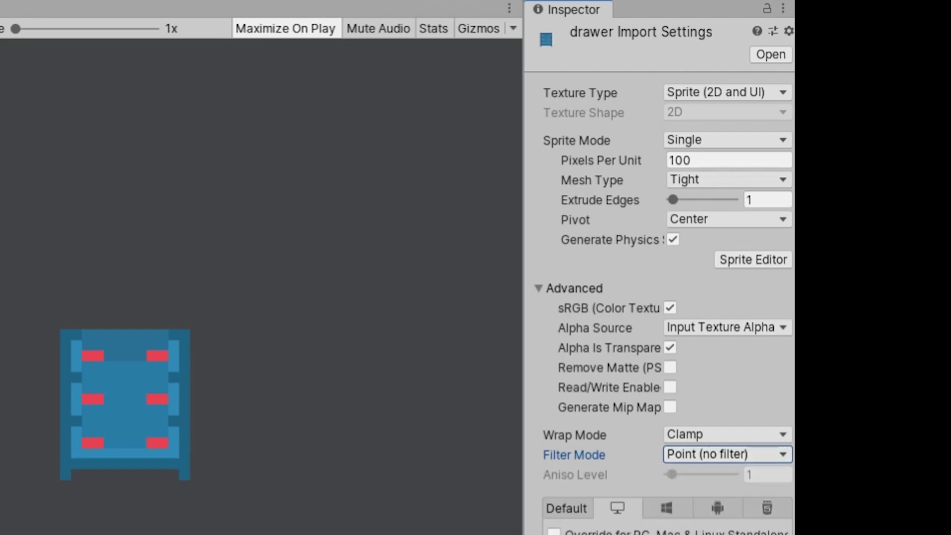
click(696, 312)
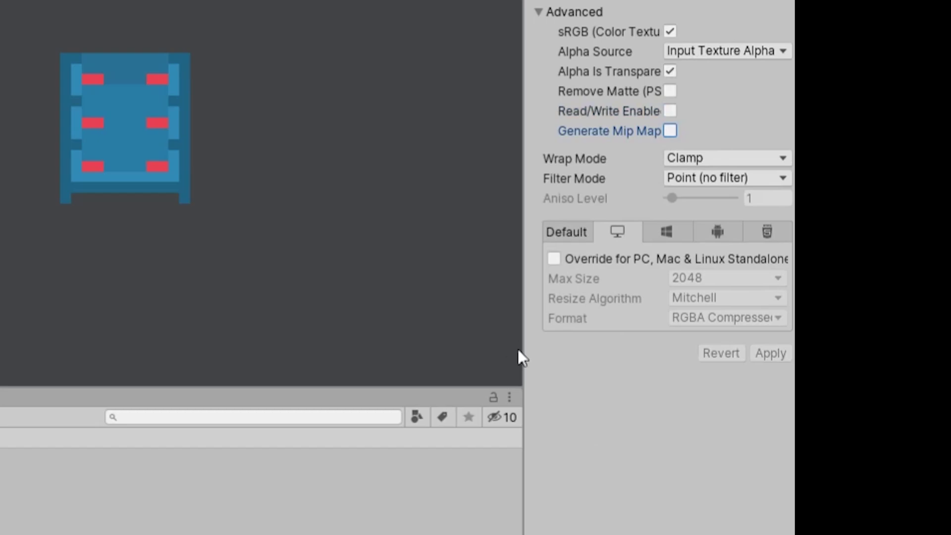
- Override the PC, Mac & Linux Standalone format to RGBA 32 bit and apply the import settings
click(554, 259)
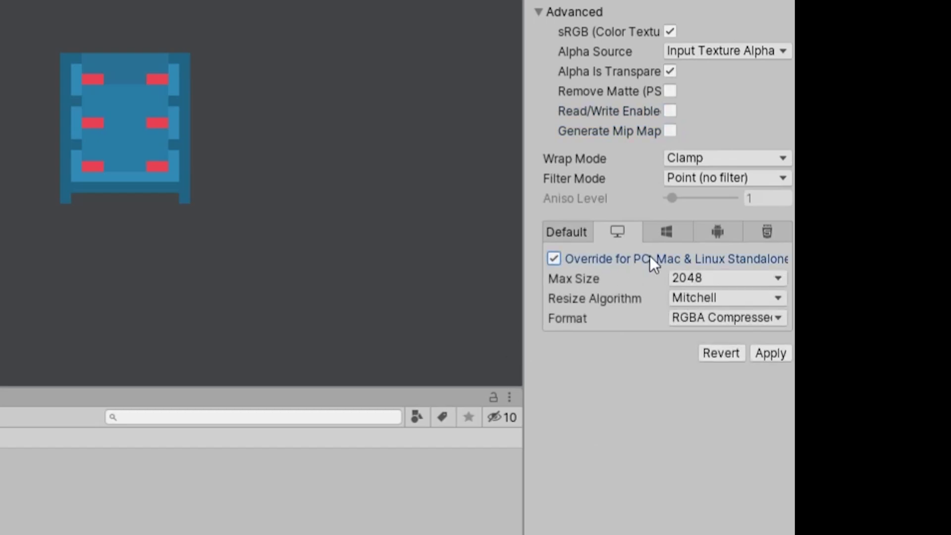
click(699, 318)
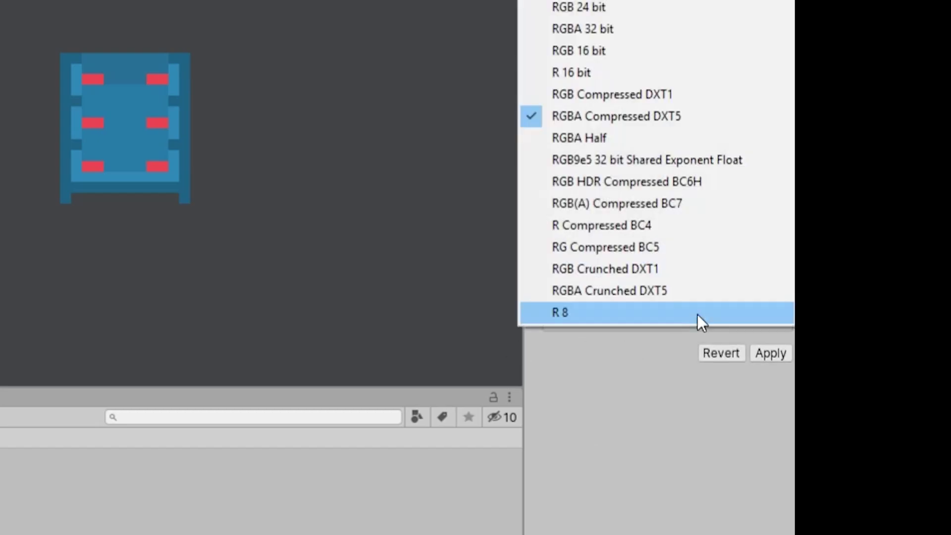
click(697, 314)
click(776, 318)
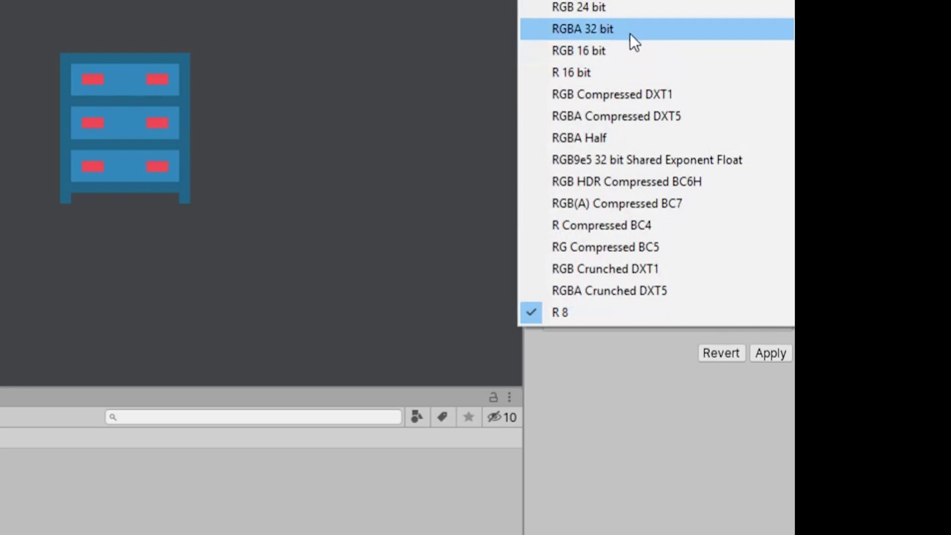
click(626, 32)
click(767, 356)
click(764, 322)
click(654, 31)
click(786, 355)
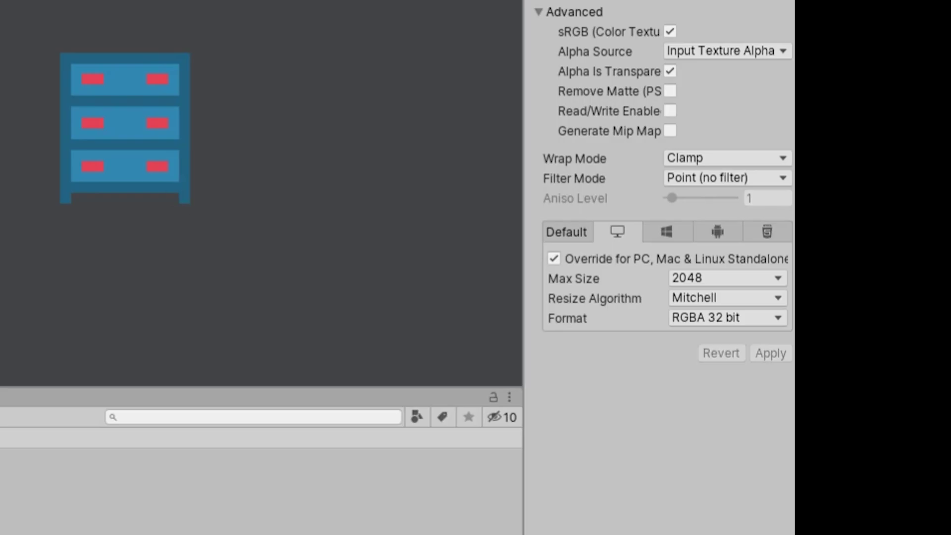
click(500, 444)
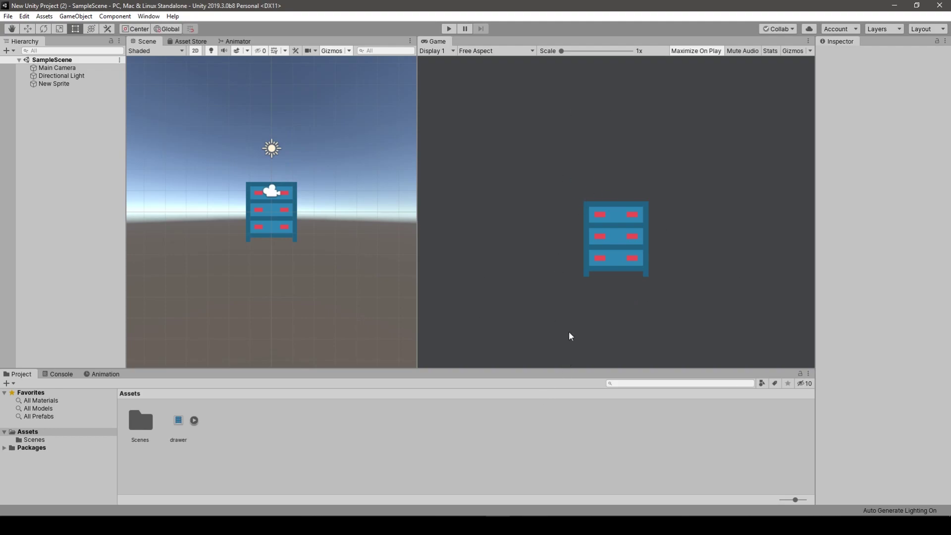
- Bring Photoshop's drawer.psd forward briefly, then return to the Unity editor
click(474, 526)
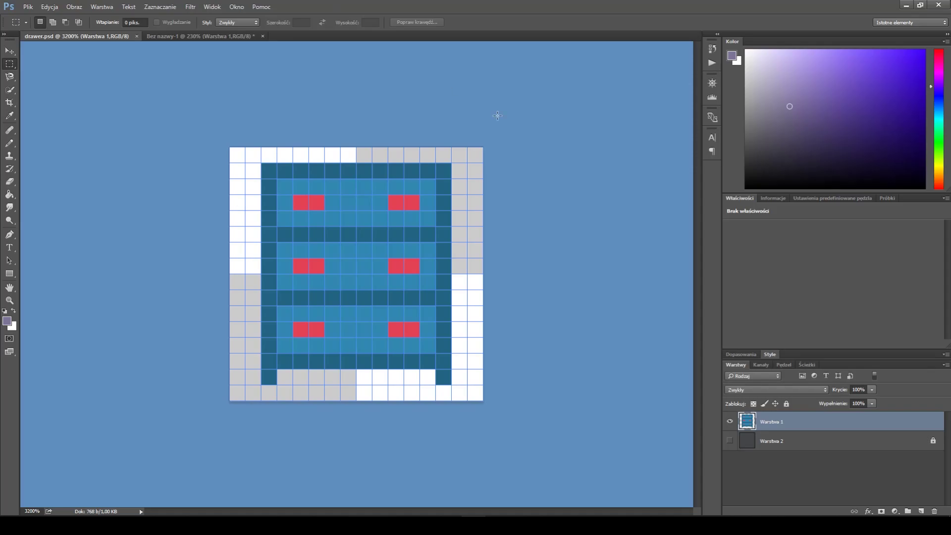
click(498, 525)
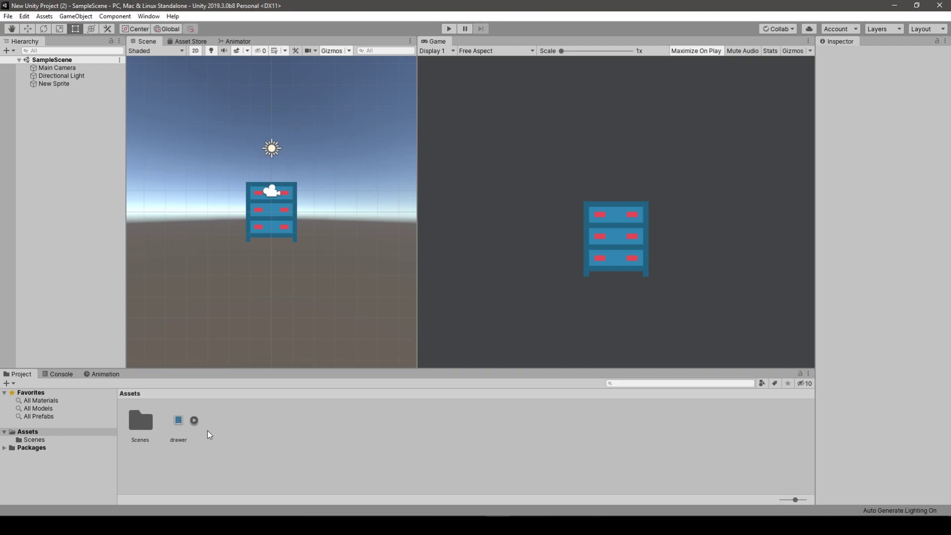
- Back in drawer.psd, pick a lighter purple and bucket-fill the top, middle and bottom drawer fronts
mouse_move(474, 525)
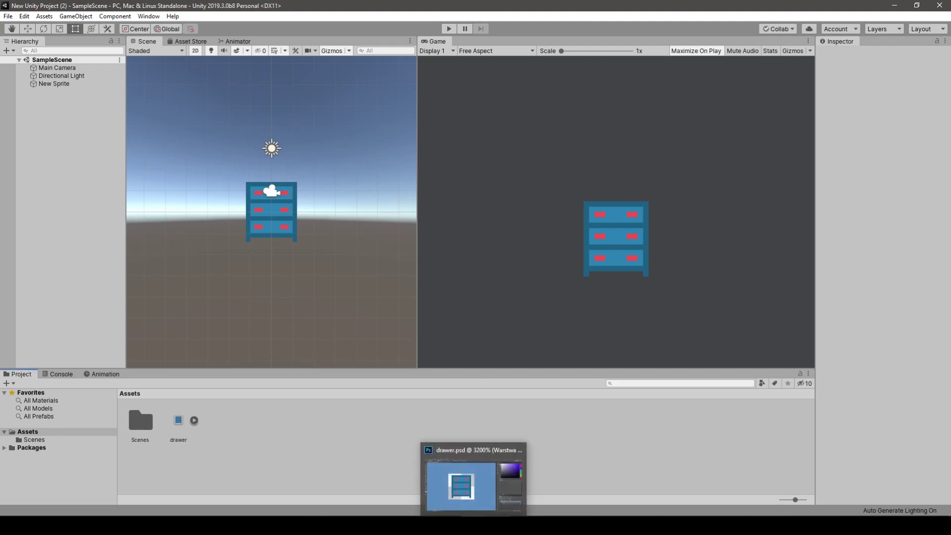
click(473, 525)
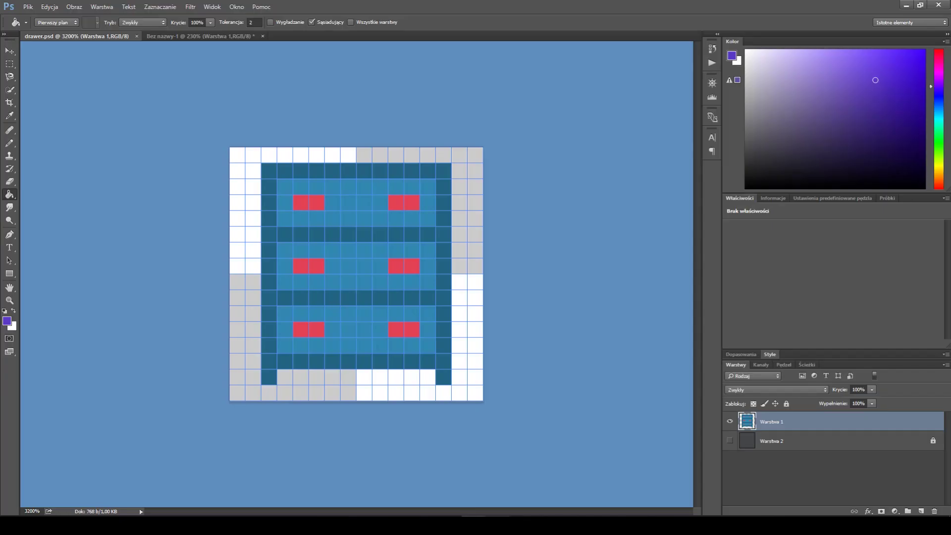
mouse_move(890, 83)
mouse_down()
mouse_move(834, 87)
mouse_move(876, 77)
mouse_up()
click(380, 218)
click(355, 277)
click(349, 340)
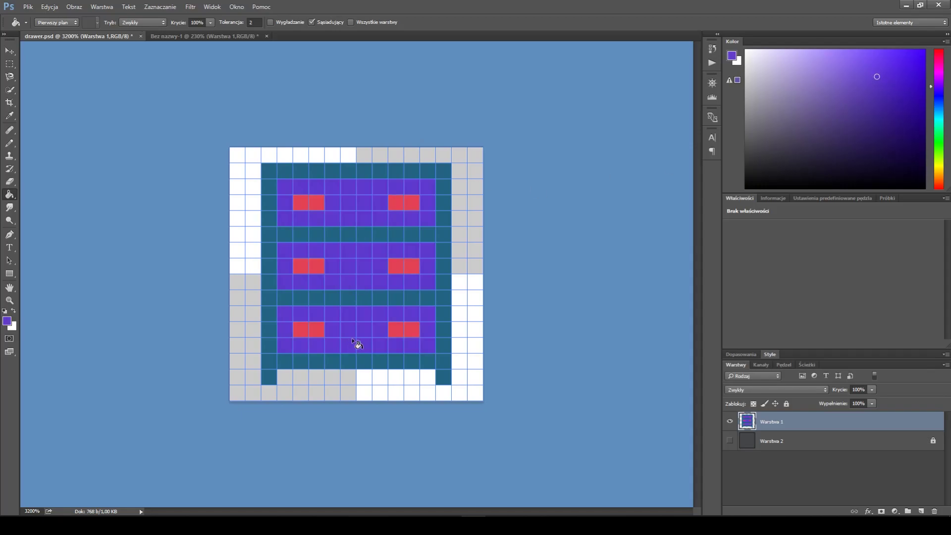